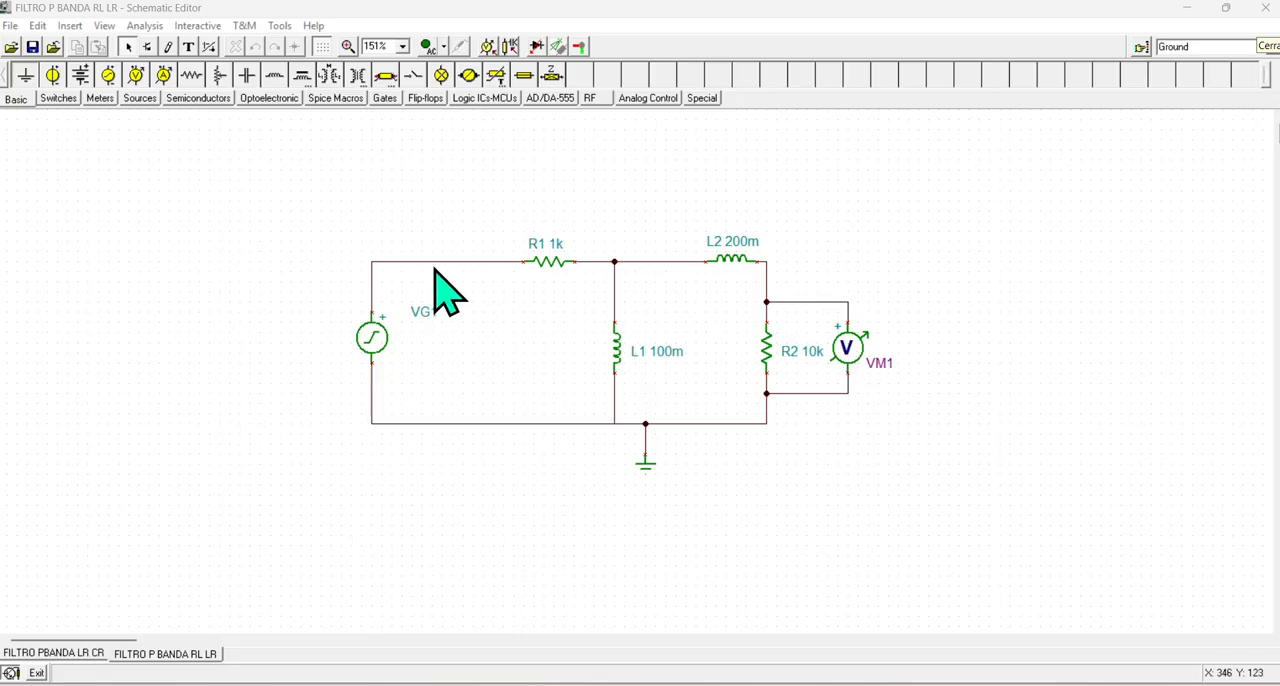
Step: Delete voltage generator VG1 together with the wires linking it to R1 and to the ground line
{"action": "left_click", "coordinate": [372, 340]}
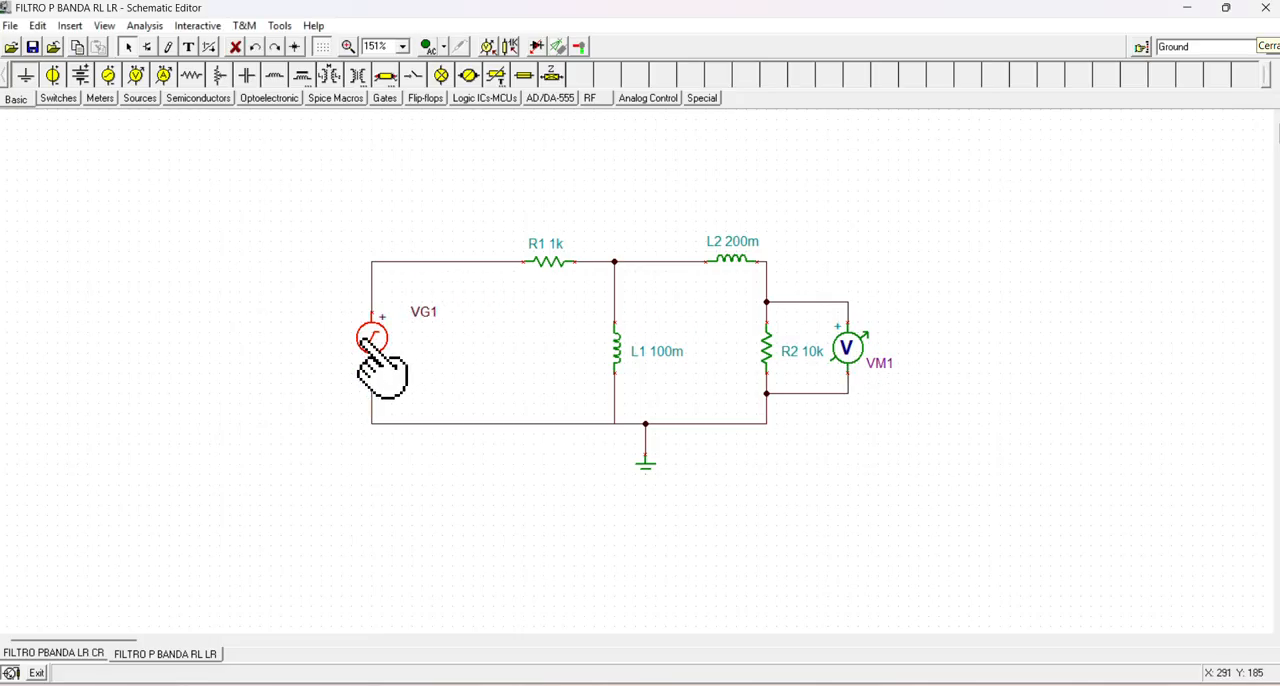
{"action": "key", "text": "Delete"}
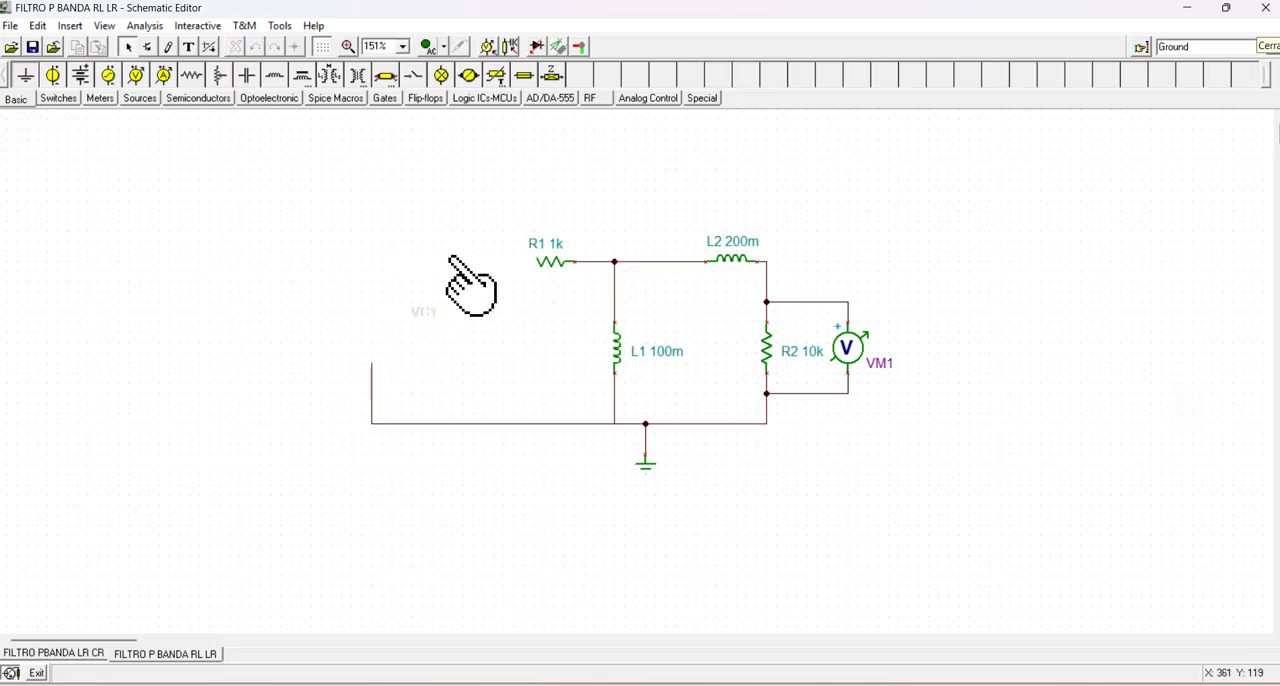
{"action": "left_click", "coordinate": [450, 262]}
{"action": "key", "text": "Delete"}
{"action": "left_click", "coordinate": [480, 423]}
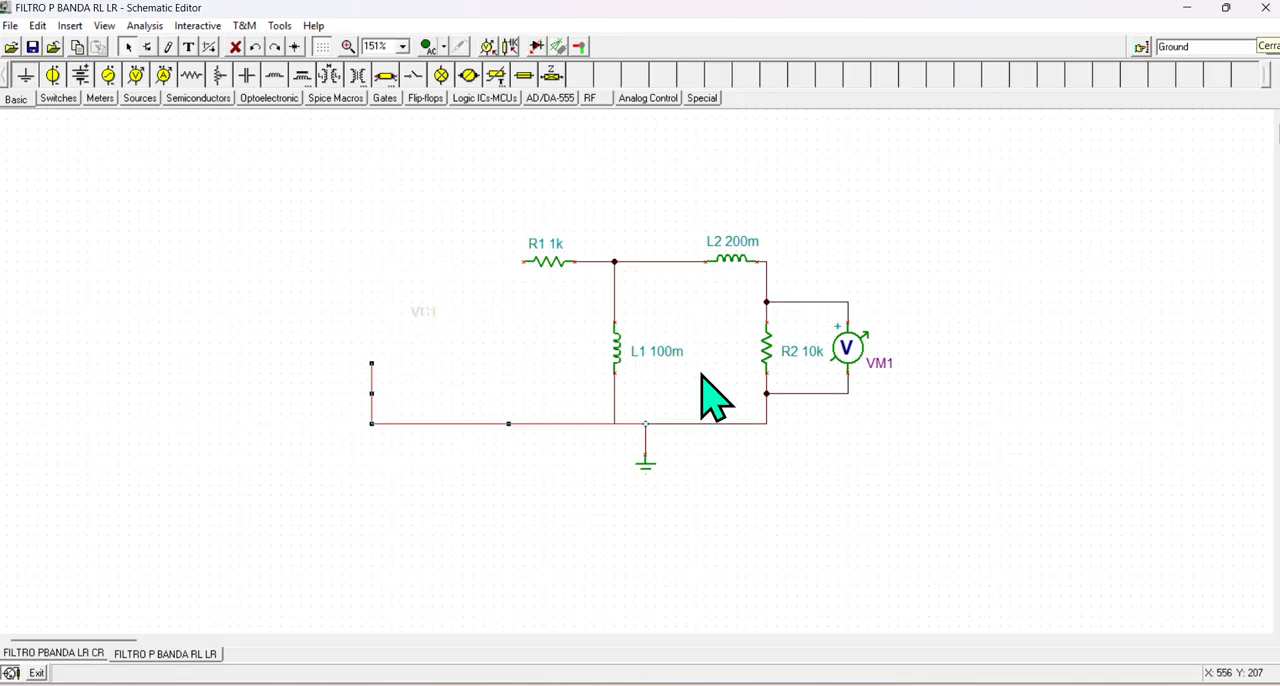
{"action": "key", "text": "Delete"}
Step: Delete voltmeter VM1 and both wires connecting it across R2
{"action": "left_click", "coordinate": [808, 301]}
{"action": "key", "text": "Delete"}
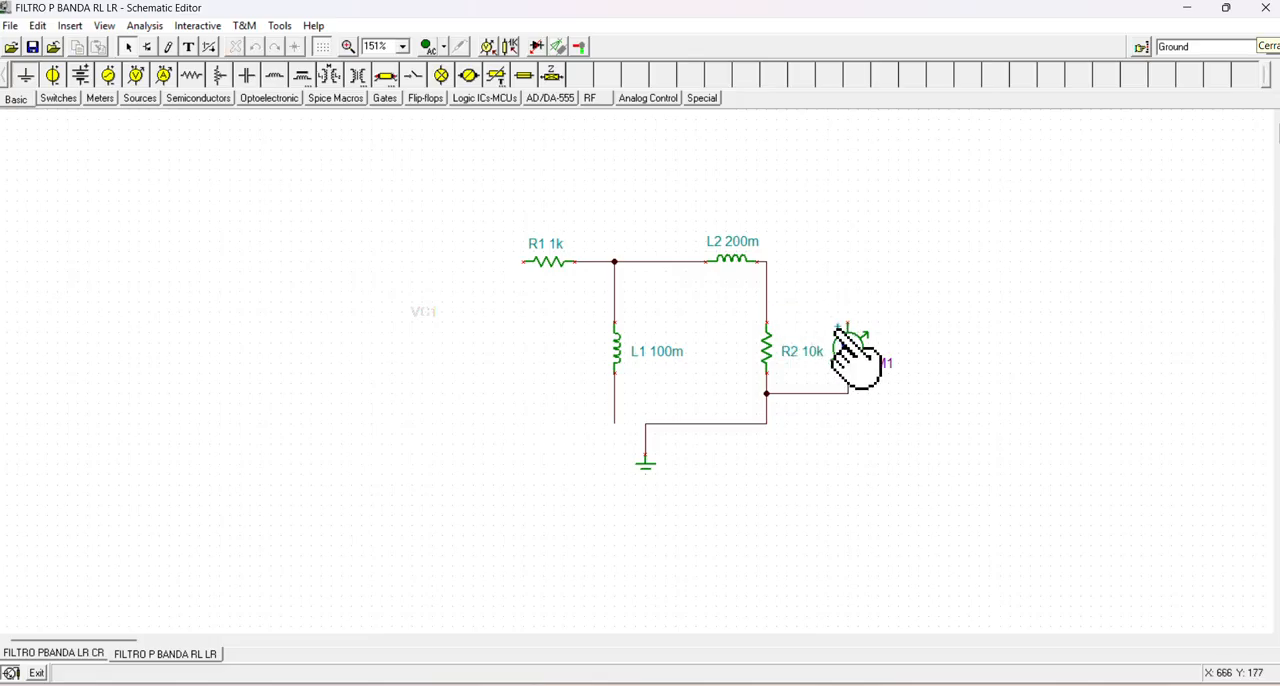
{"action": "left_click", "coordinate": [848, 355]}
{"action": "key", "text": "Delete"}
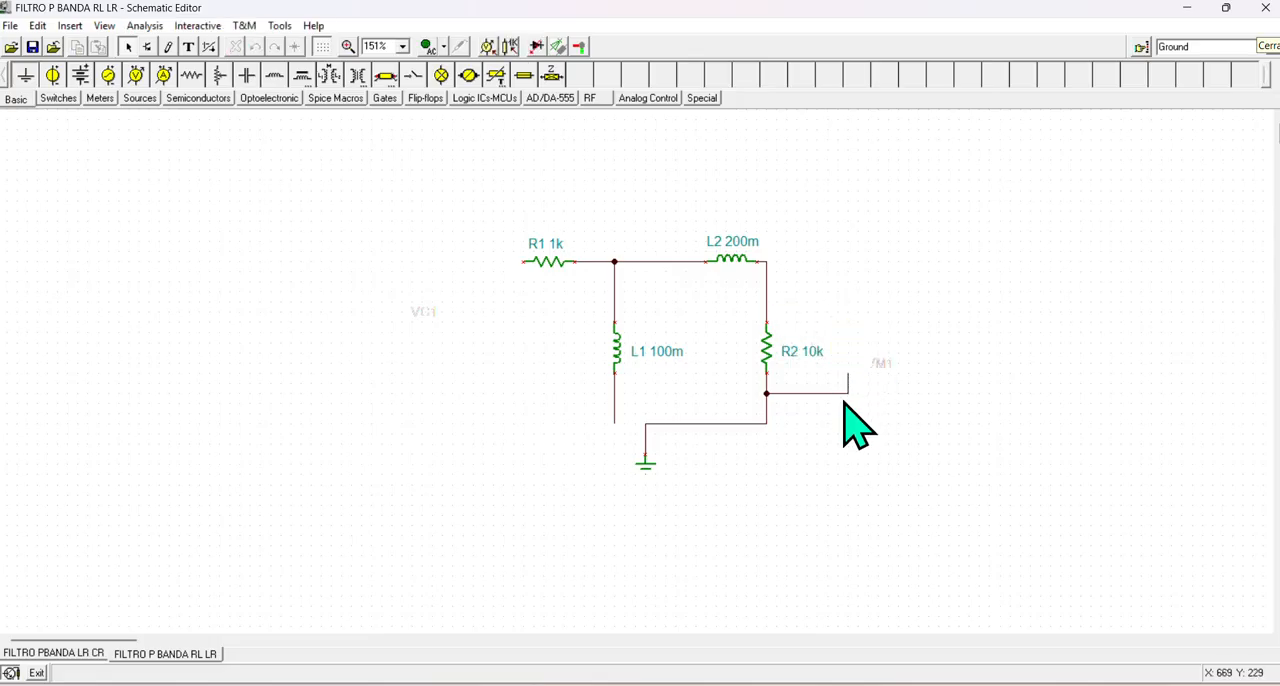
{"action": "left_click", "coordinate": [842, 393]}
{"action": "key", "text": "Delete"}
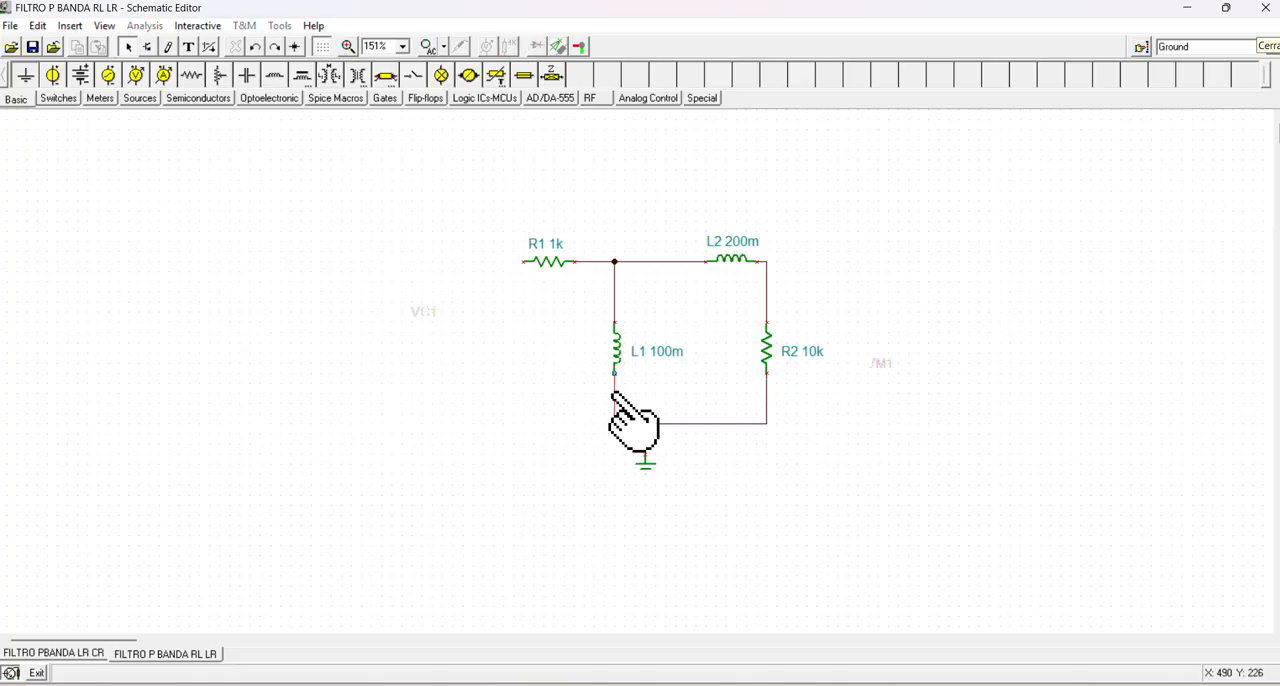
Step: Replace the leftover wire stub below L1 with a new wire from L1's lower terminal to the ground node
{"action": "left_click", "coordinate": [614, 398]}
{"action": "key", "text": "Delete"}
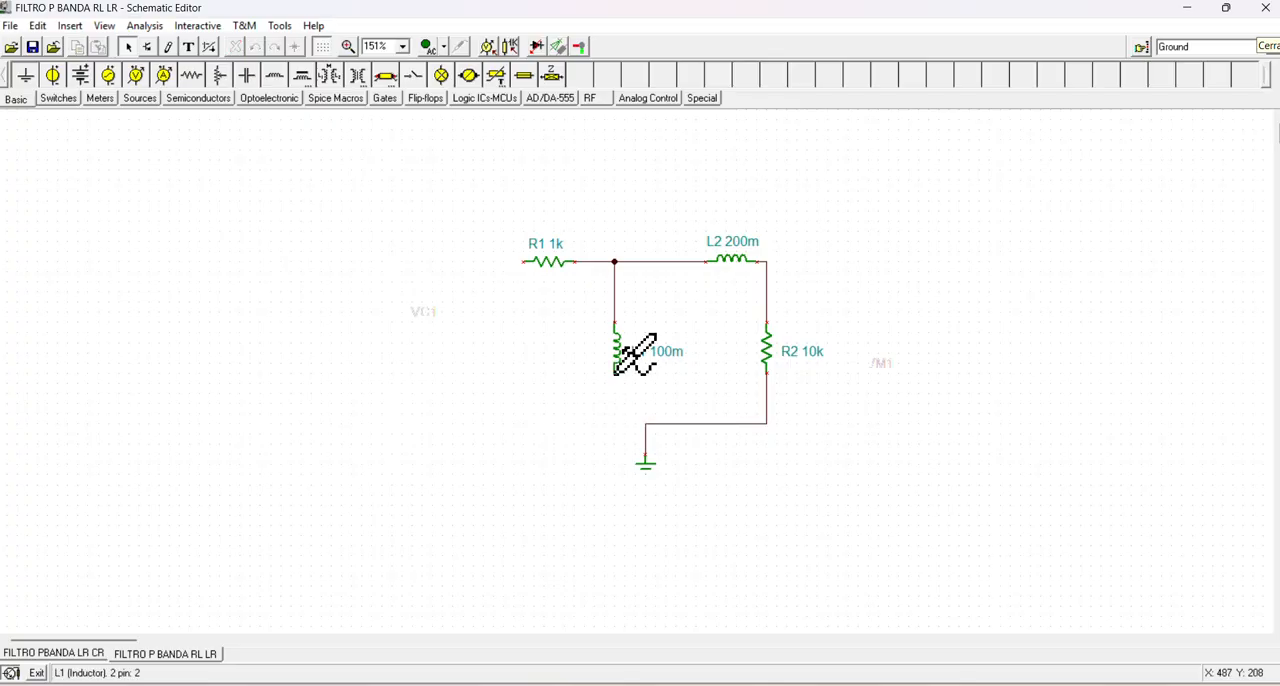
{"action": "left_click", "coordinate": [613, 396]}
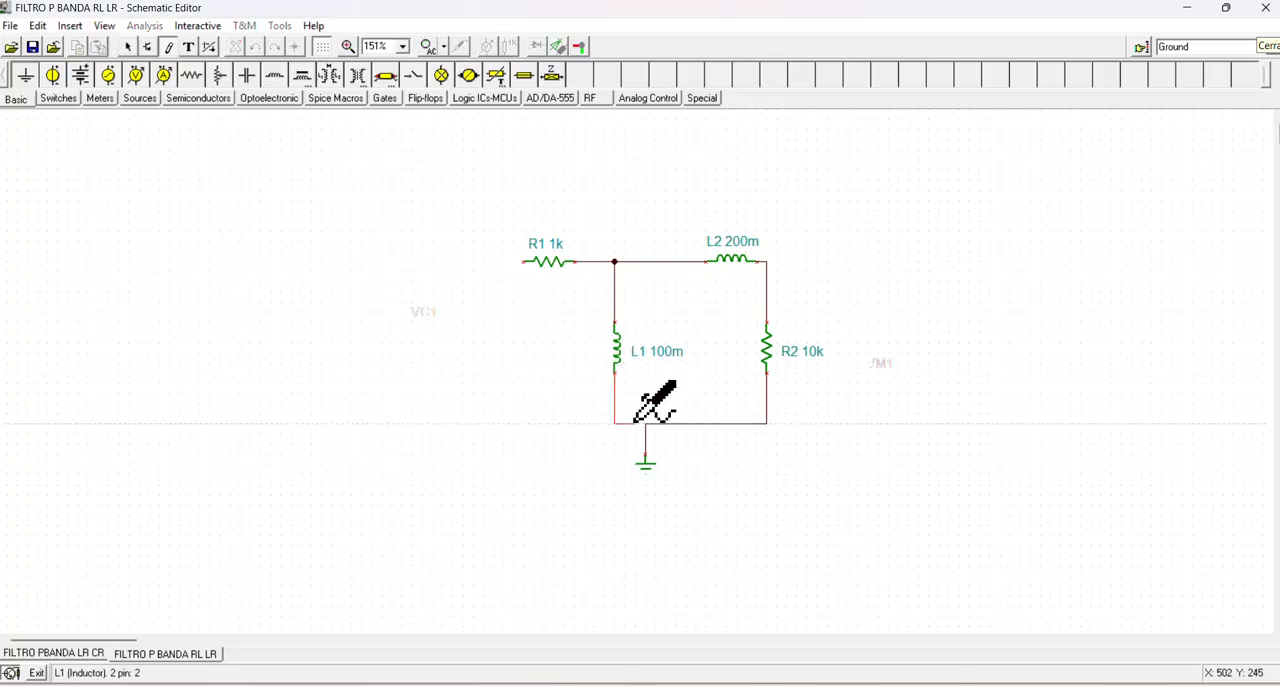
{"action": "left_click", "coordinate": [646, 422]}
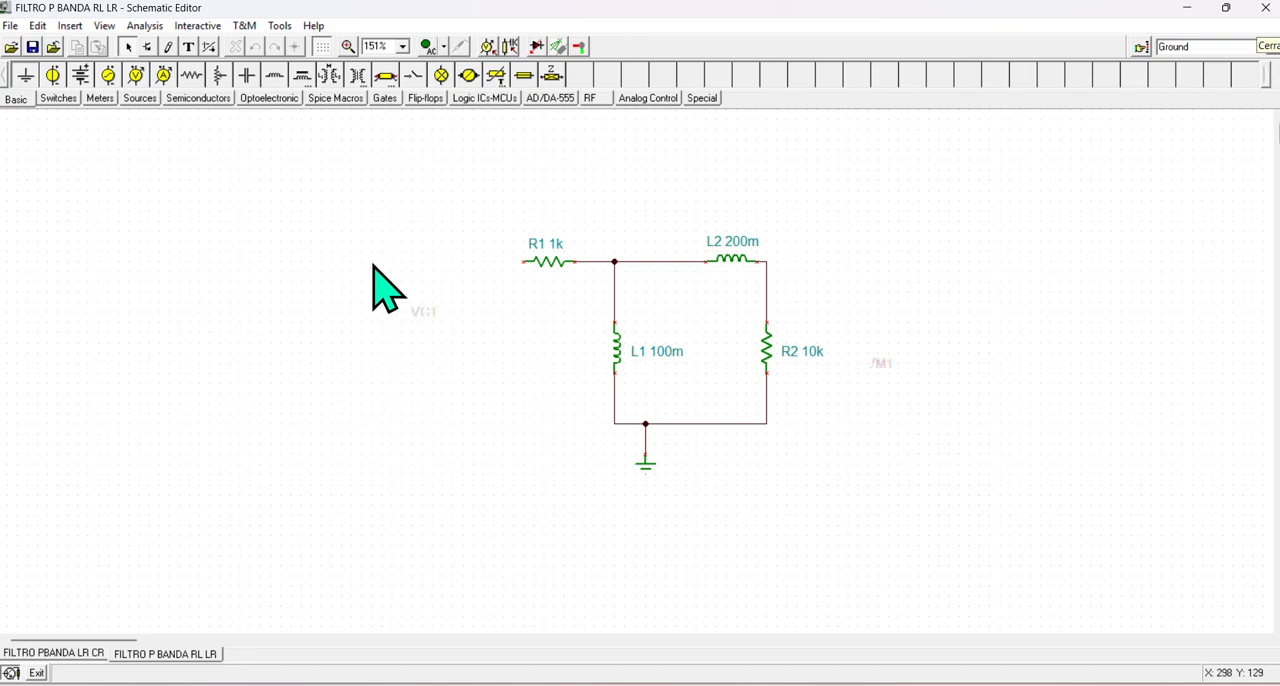
Step: Place a three-terminal Signal Analyser in the empty area above and to the left of R1
{"action": "left_click", "coordinate": [100, 98]}
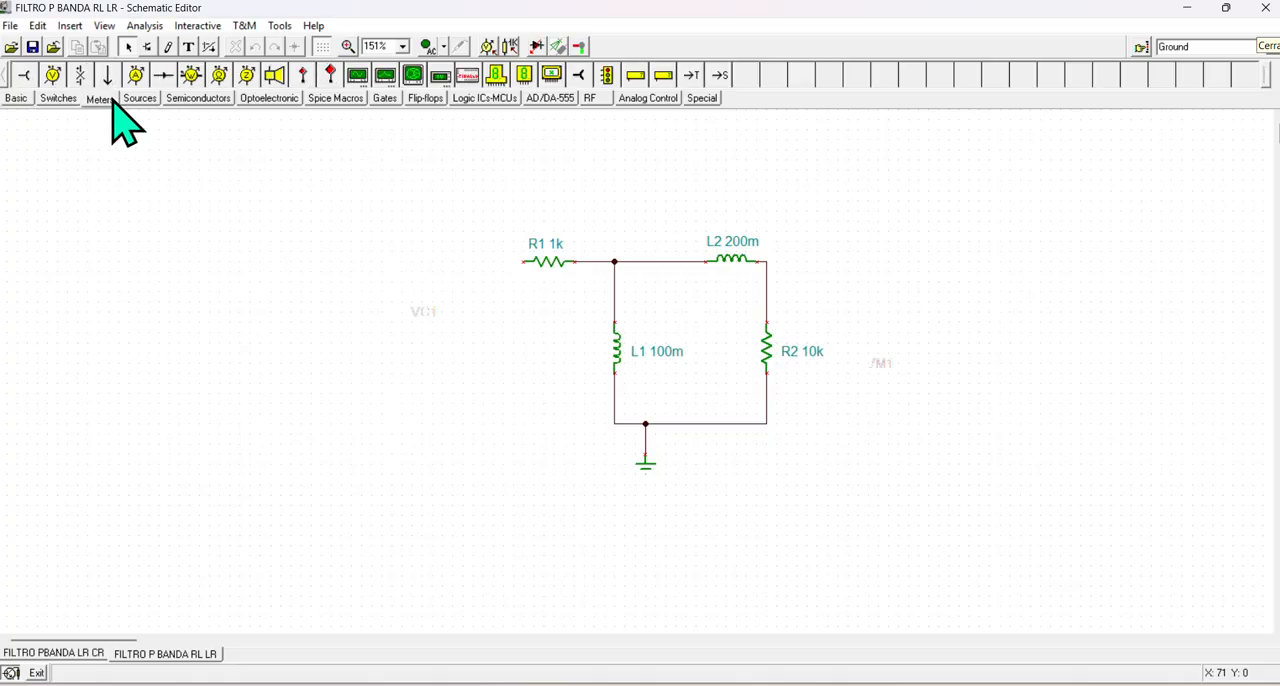
{"action": "left_click", "coordinate": [412, 76]}
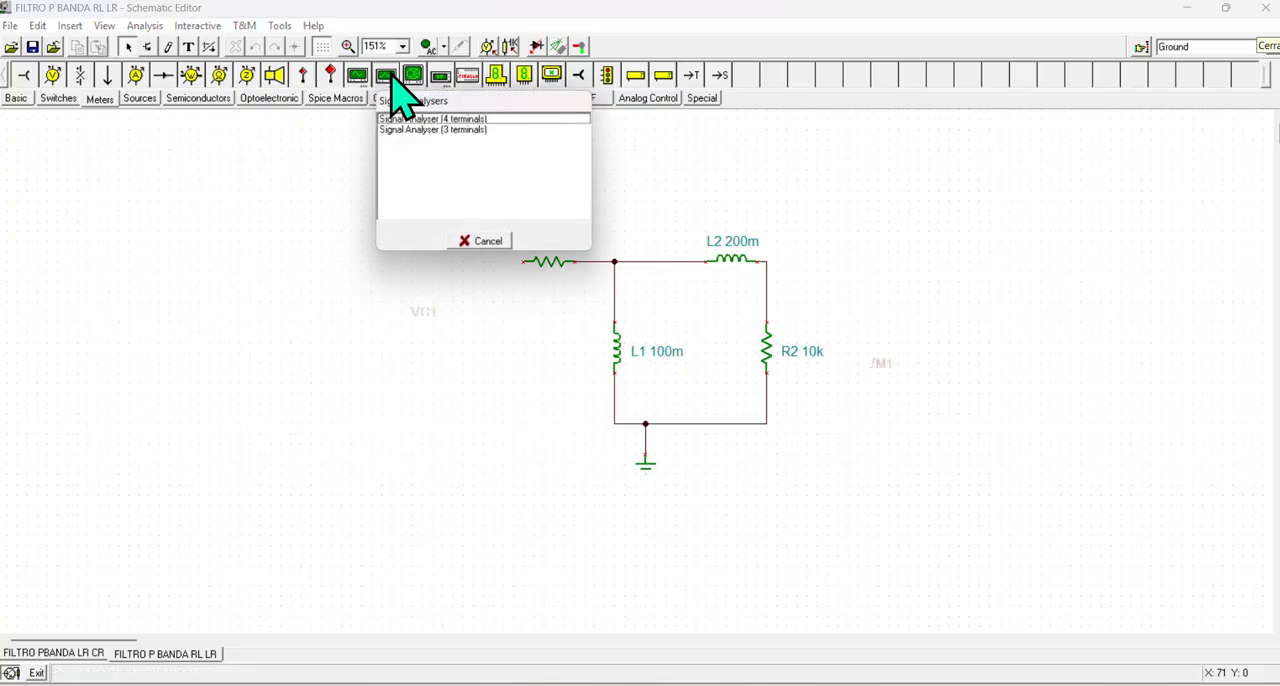
{"action": "left_click", "coordinate": [424, 130]}
{"action": "double_click", "coordinate": [424, 130]}
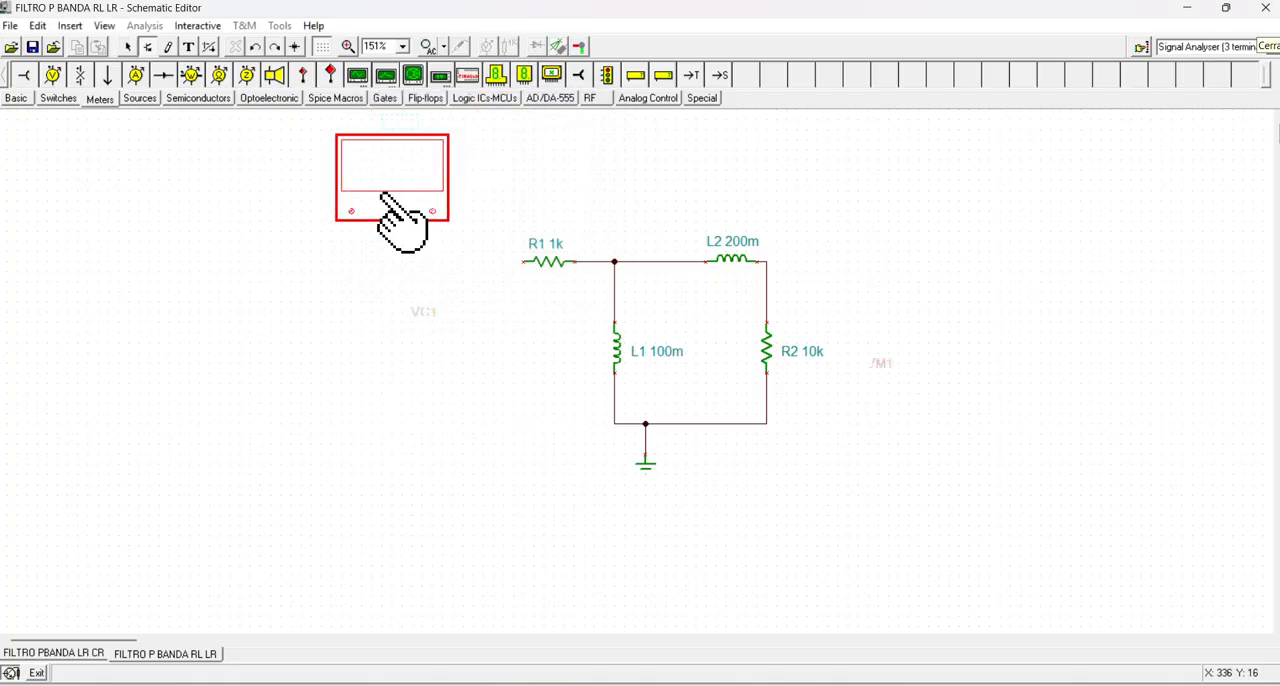
{"action": "left_click", "coordinate": [330, 222]}
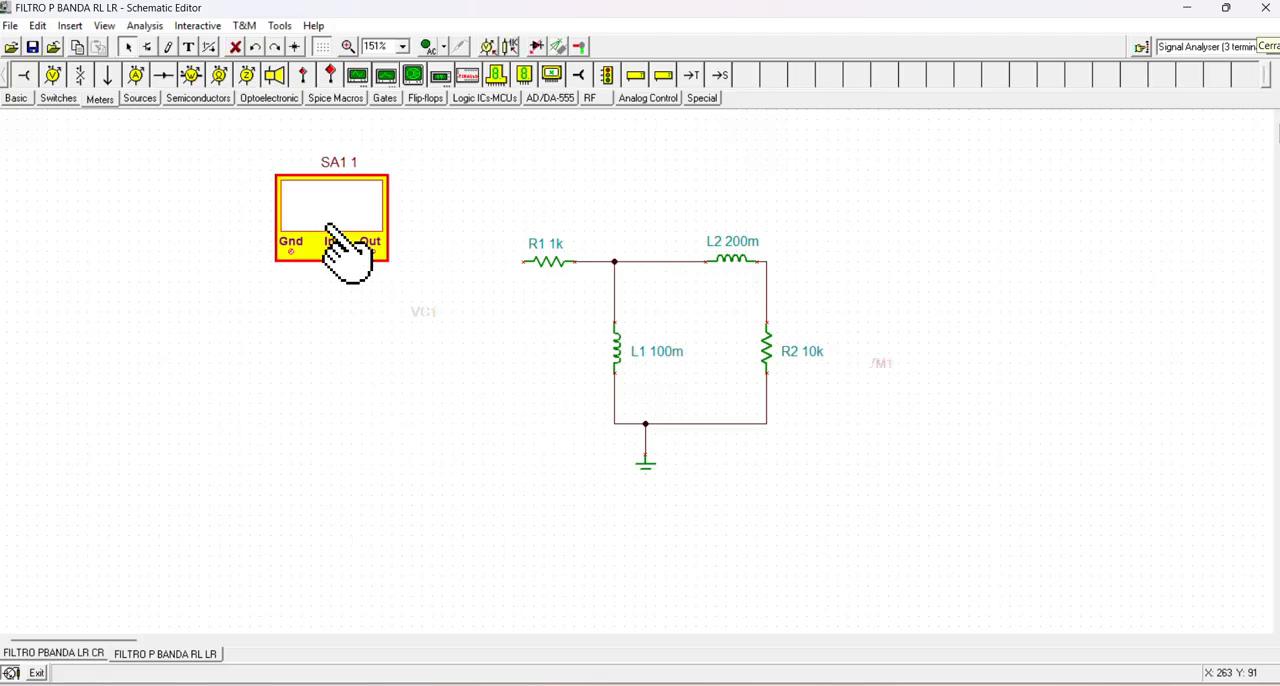
Step: Wire the analyser's Gnd to the ground line, Out to R1's free end, and In to the node between L2 and R2
{"action": "left_click", "coordinate": [291, 251]}
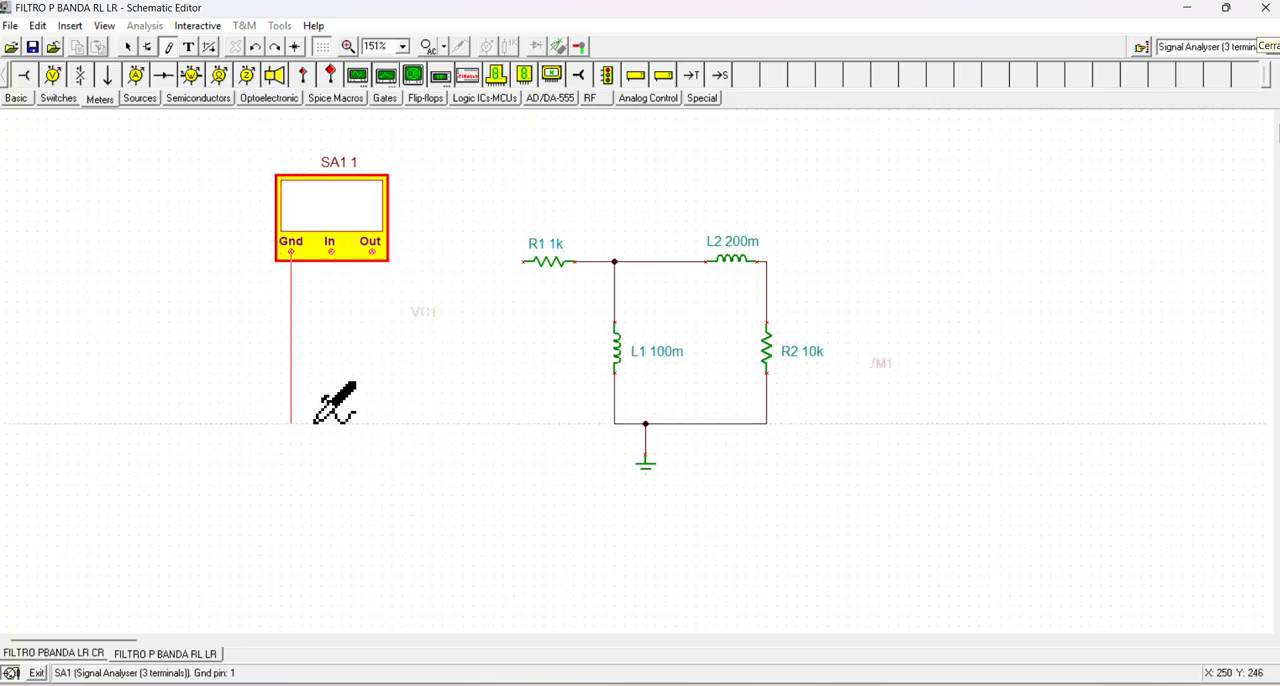
{"action": "left_click", "coordinate": [614, 422]}
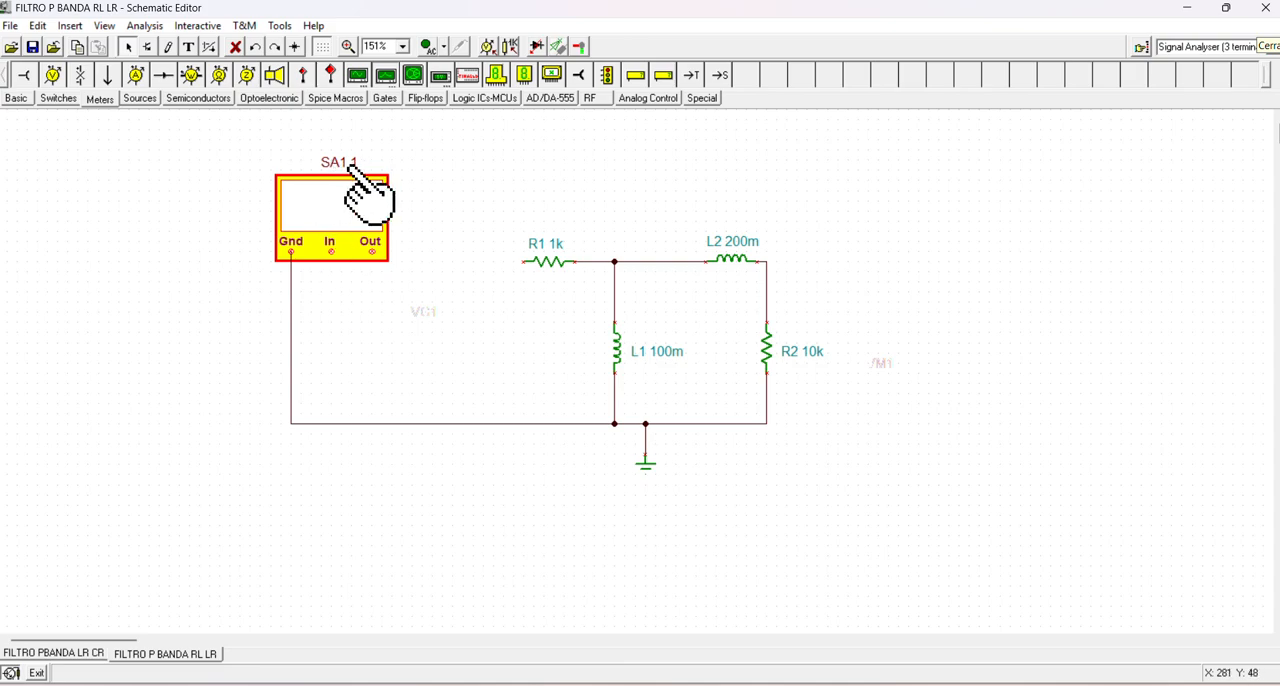
{"action": "left_click", "coordinate": [373, 252]}
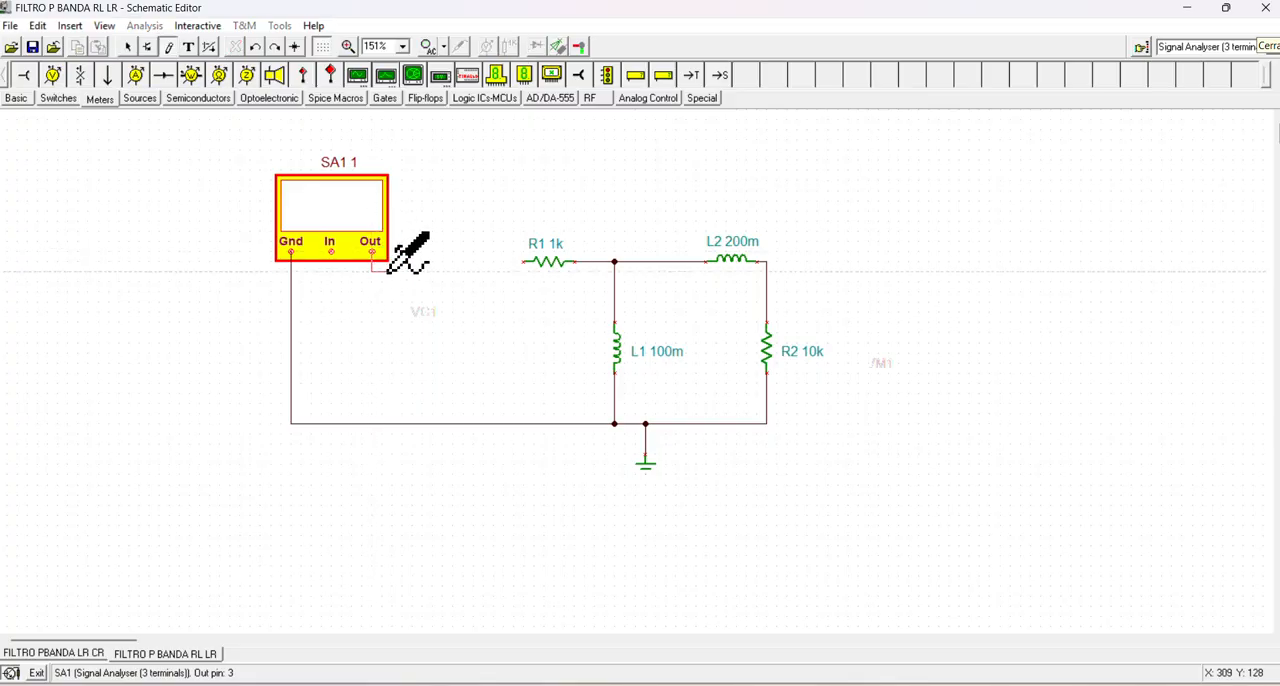
{"action": "left_click", "coordinate": [524, 267]}
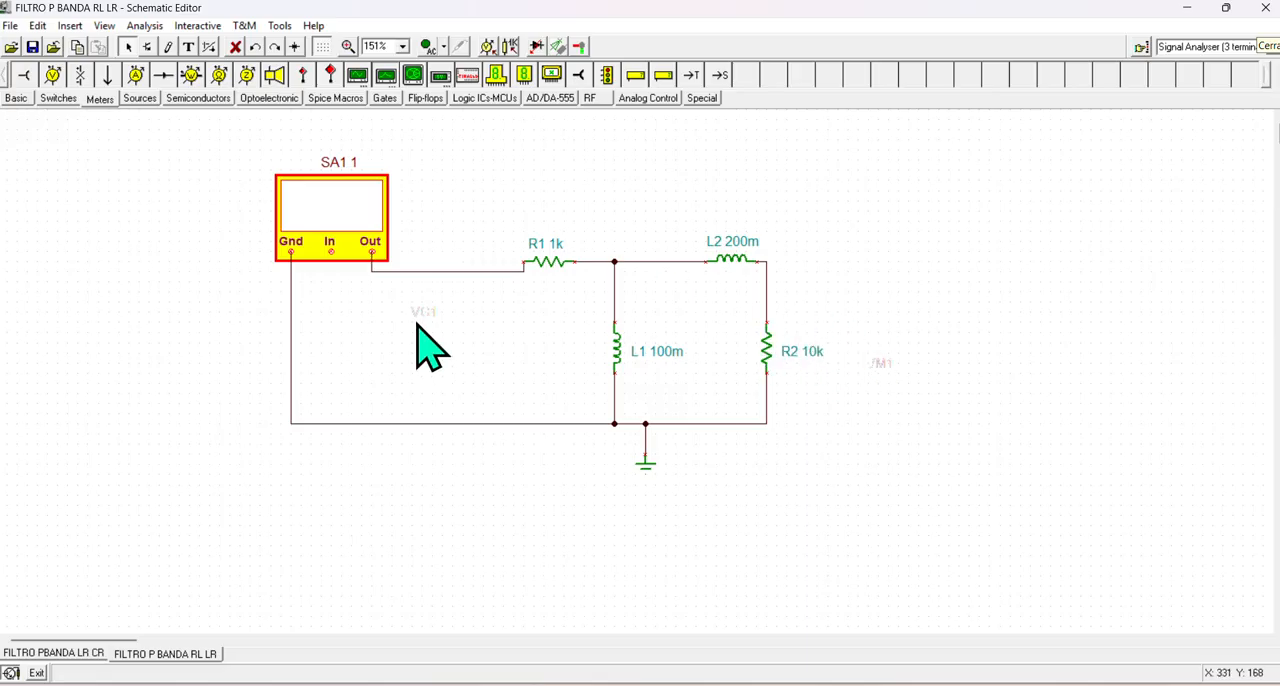
{"action": "left_click", "coordinate": [331, 253]}
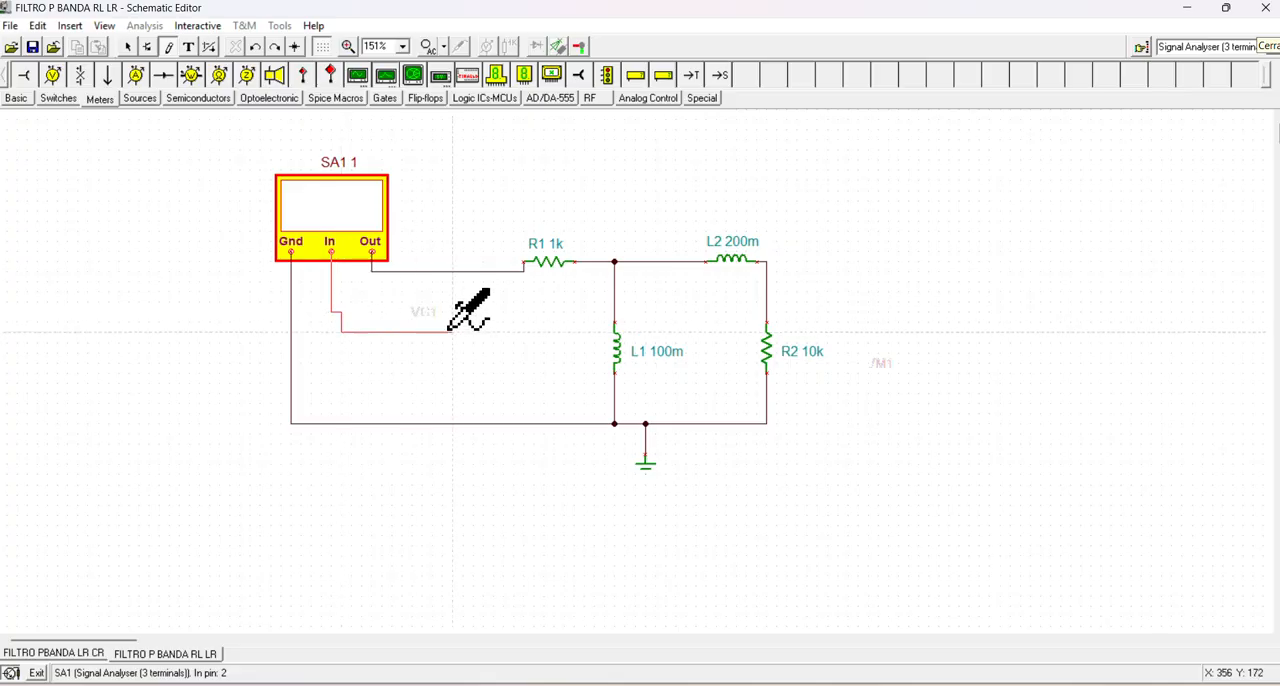
{"action": "left_click", "coordinate": [767, 300]}
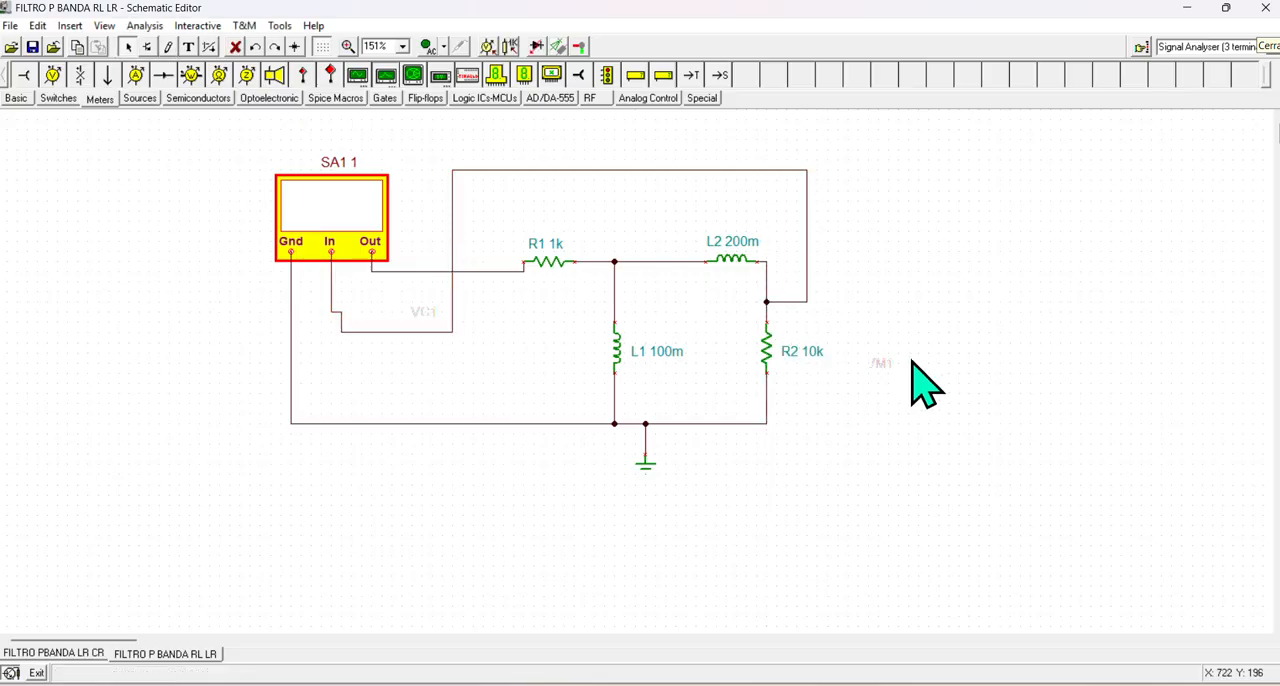
Step: Open the virtual Signal Analyzer instrument in an enlarged window and select the dB Magnitude display
{"action": "left_click", "coordinate": [244, 26]}
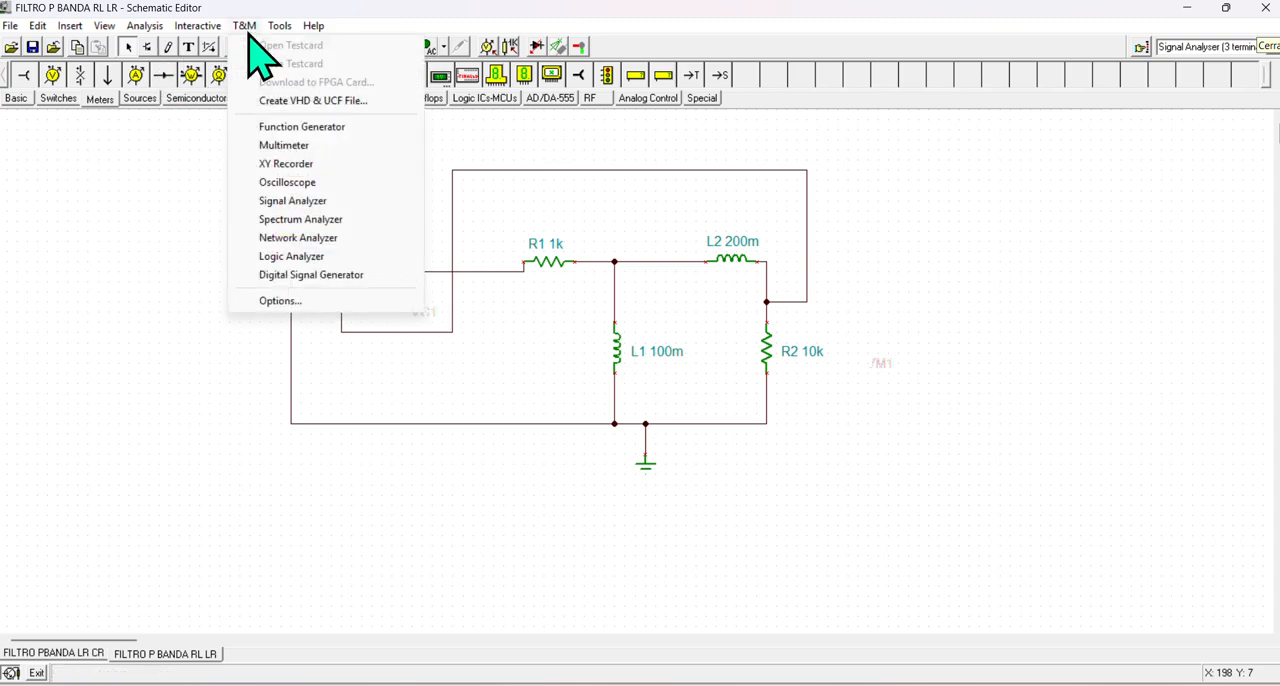
{"action": "left_click", "coordinate": [305, 201]}
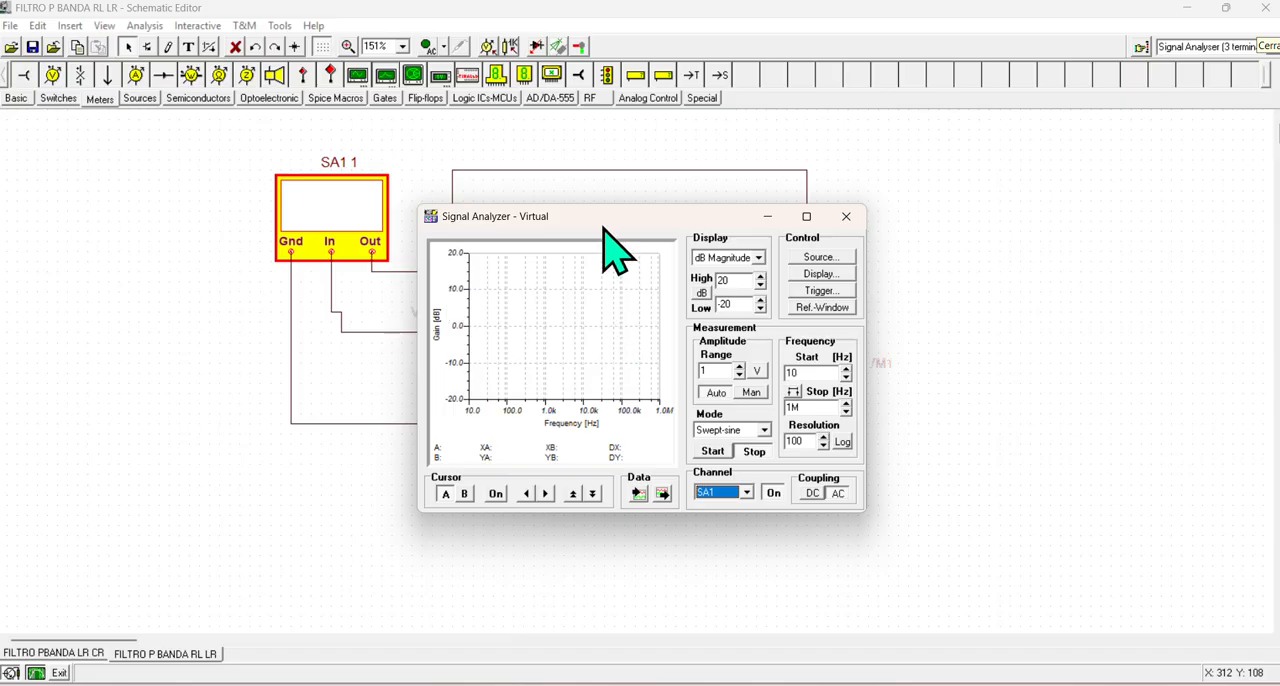
{"action": "left_click_drag", "start_coordinate": [608, 240], "coordinate": [620, 160]}
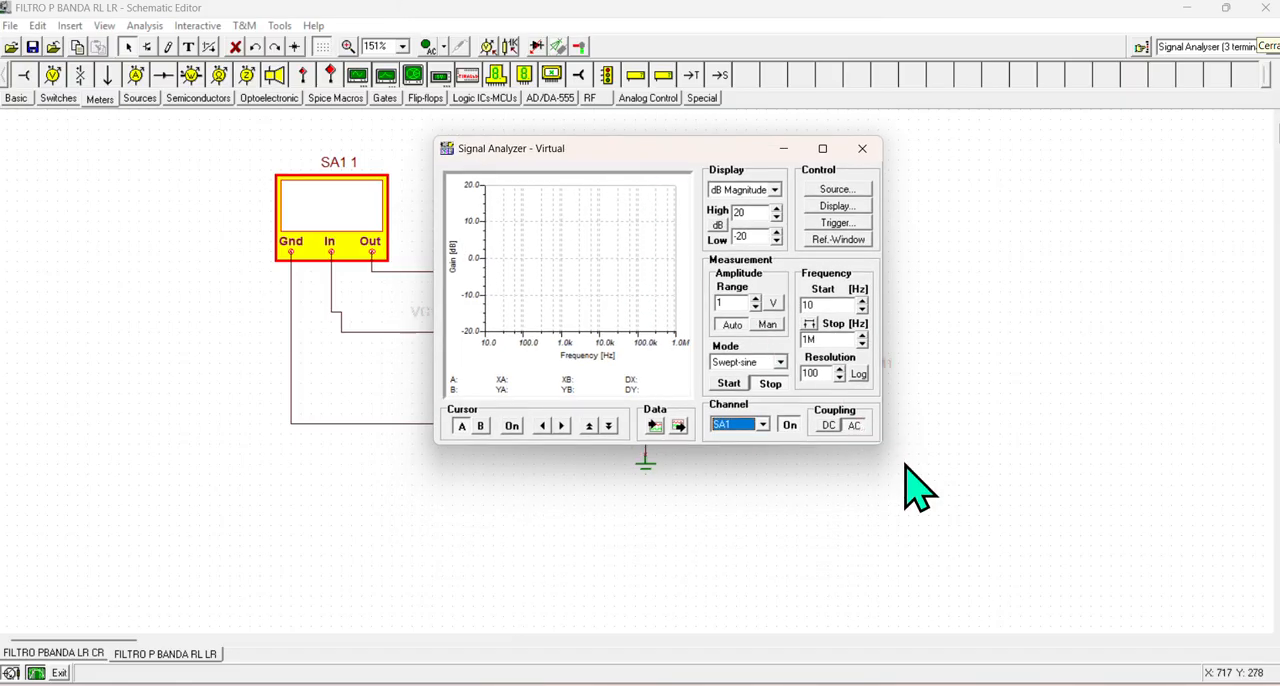
{"action": "left_click_drag", "start_coordinate": [878, 444], "coordinate": [1102, 578]}
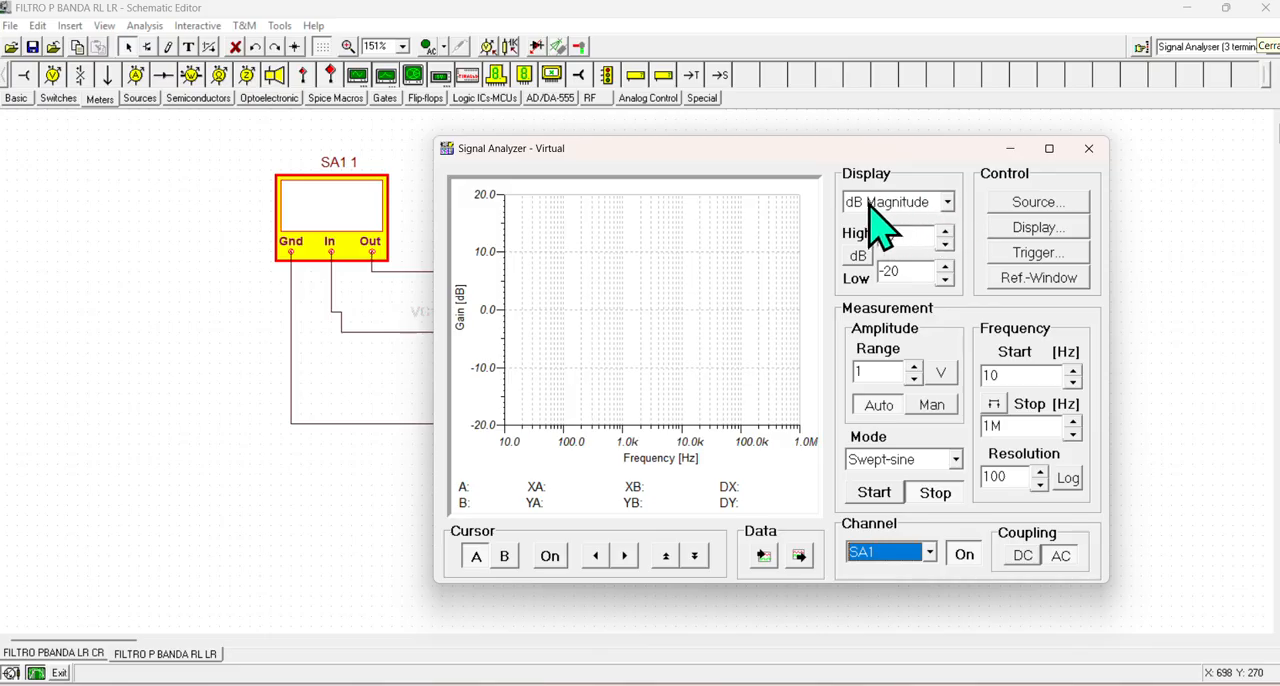
{"action": "left_click", "coordinate": [950, 204]}
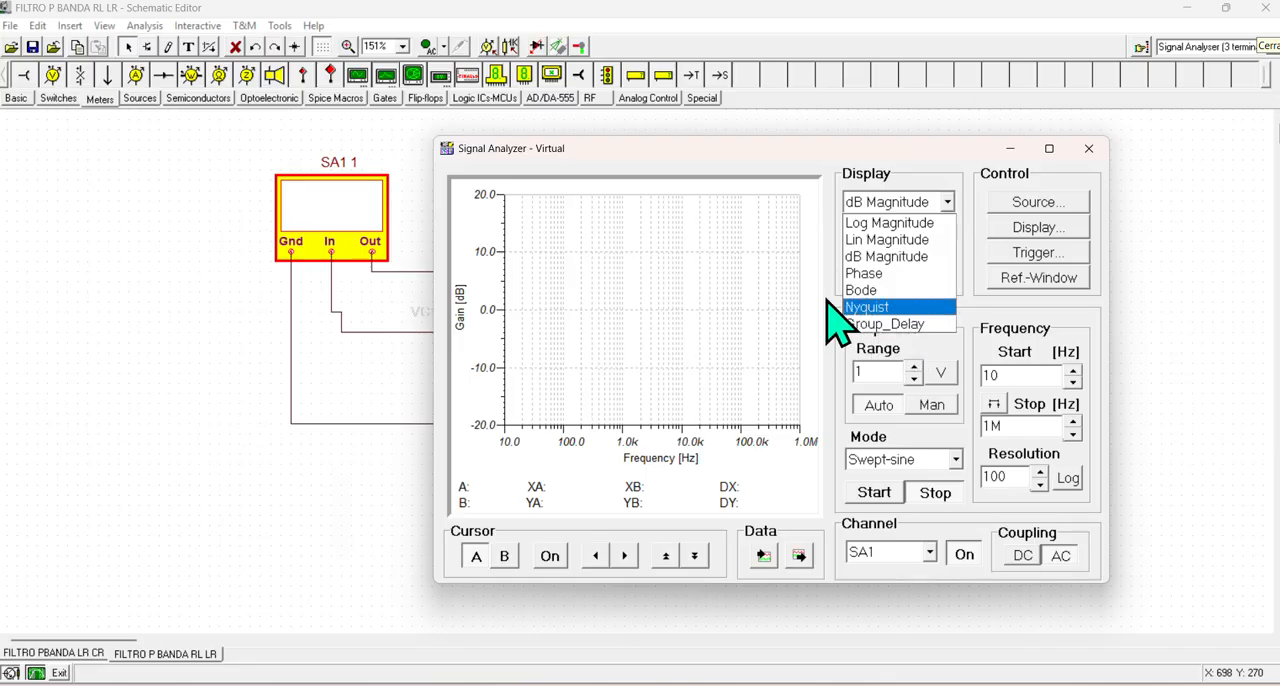
{"action": "left_click", "coordinate": [900, 257]}
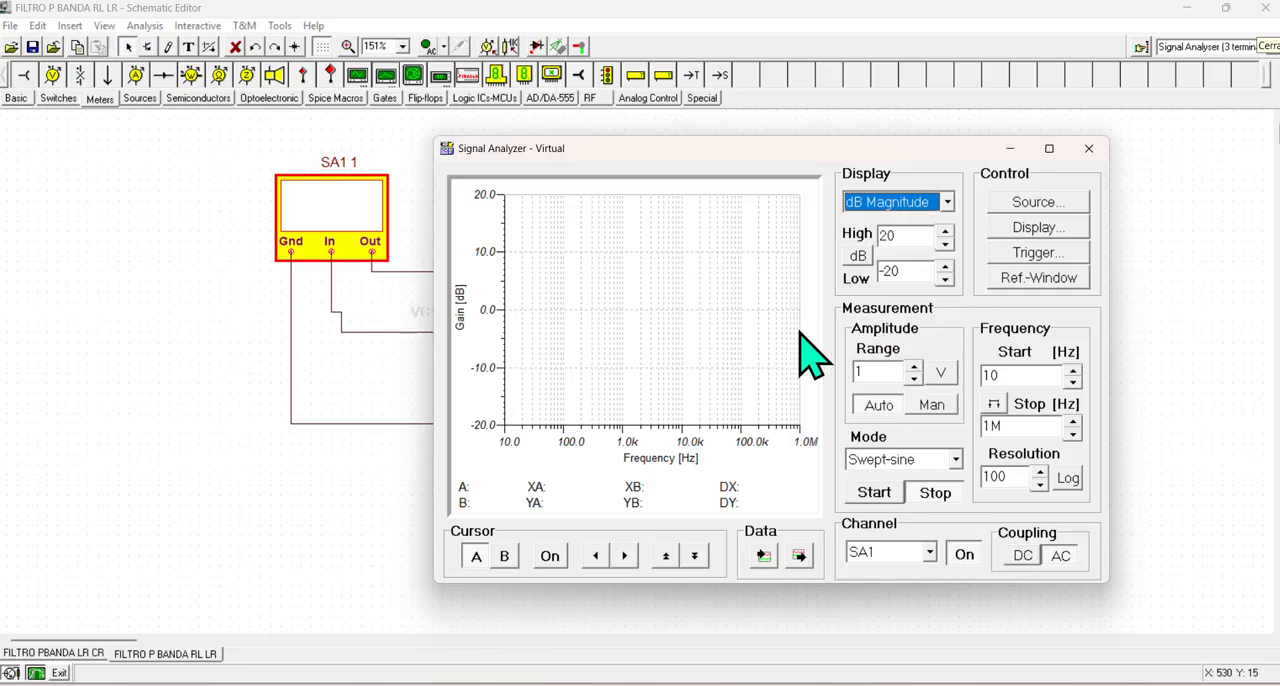
Step: Set the analyzer's frequency resolution to 200 and start the swept-sine measurement
{"action": "left_click", "coordinate": [1010, 476]}
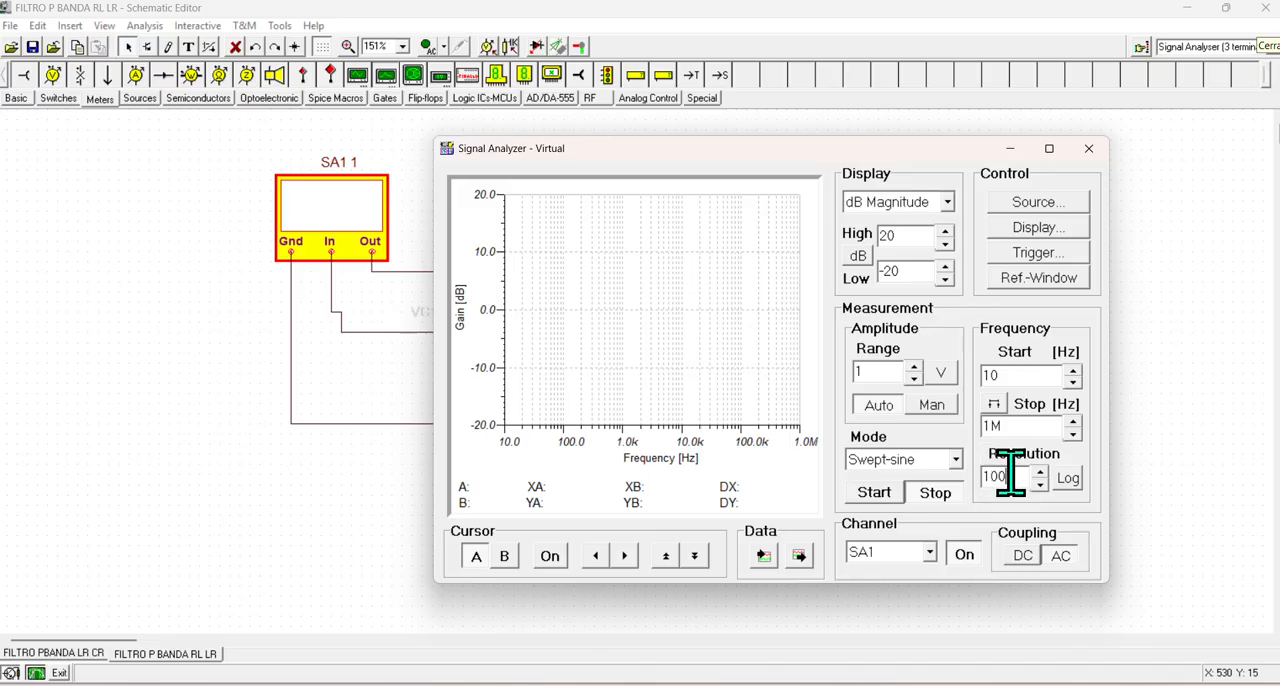
{"action": "left_click_drag", "start_coordinate": [1010, 476], "coordinate": [972, 476]}
{"action": "type", "text": "999"}
{"action": "left_click_drag", "start_coordinate": [1014, 476], "coordinate": [958, 478]}
{"action": "type", "text": "2"}
{"action": "left_click", "coordinate": [874, 494]}
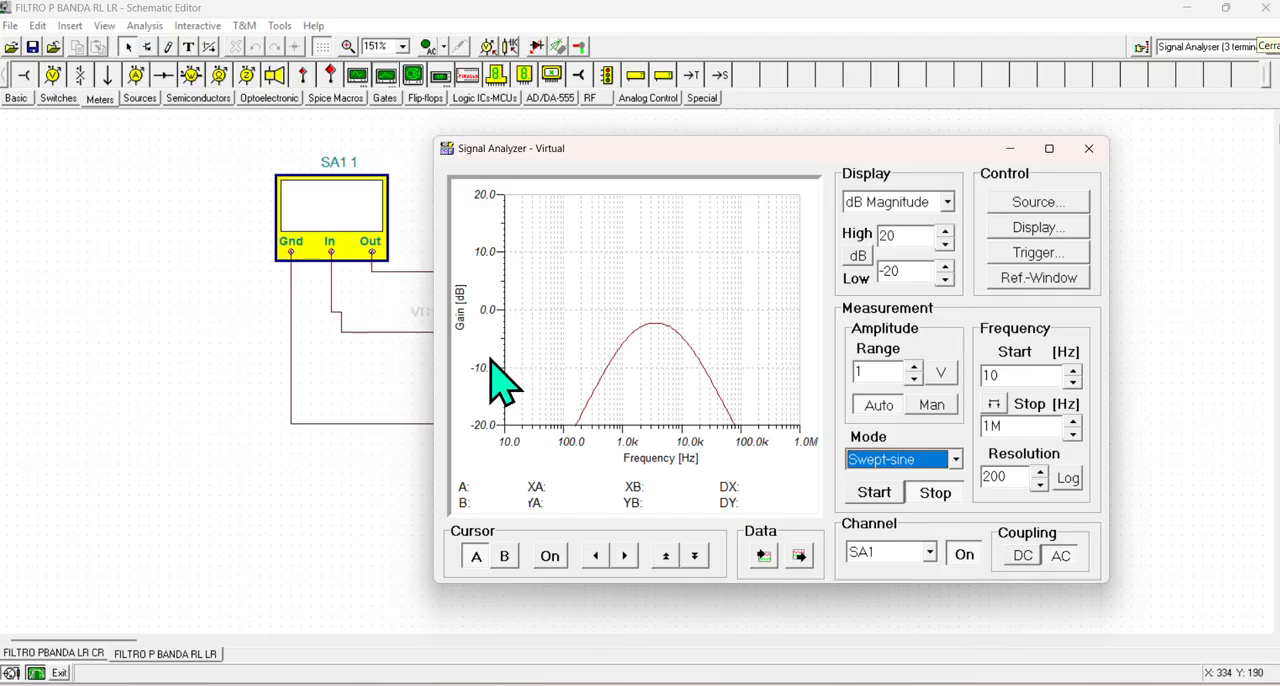
Step: Set the analyzer's gain display range to a high limit of 0 dB and a low limit of -50 dB
{"action": "left_click_drag", "start_coordinate": [900, 234], "coordinate": [848, 235]}
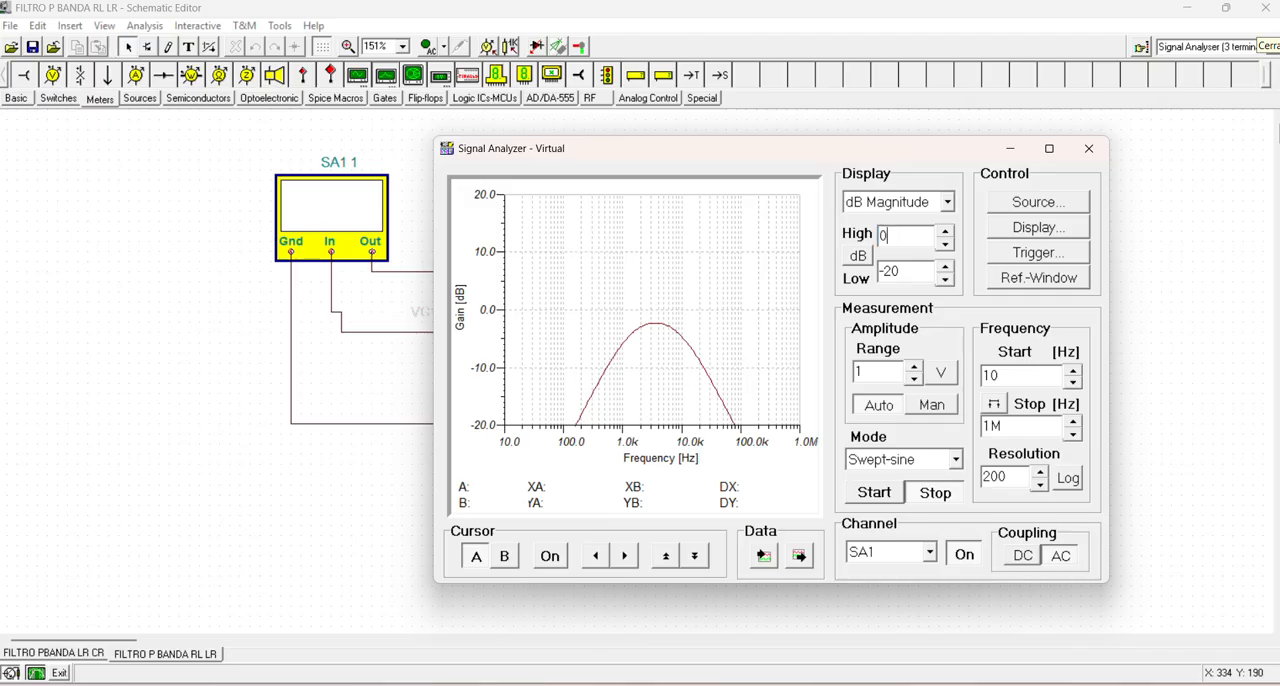
{"action": "key", "text": "Return"}
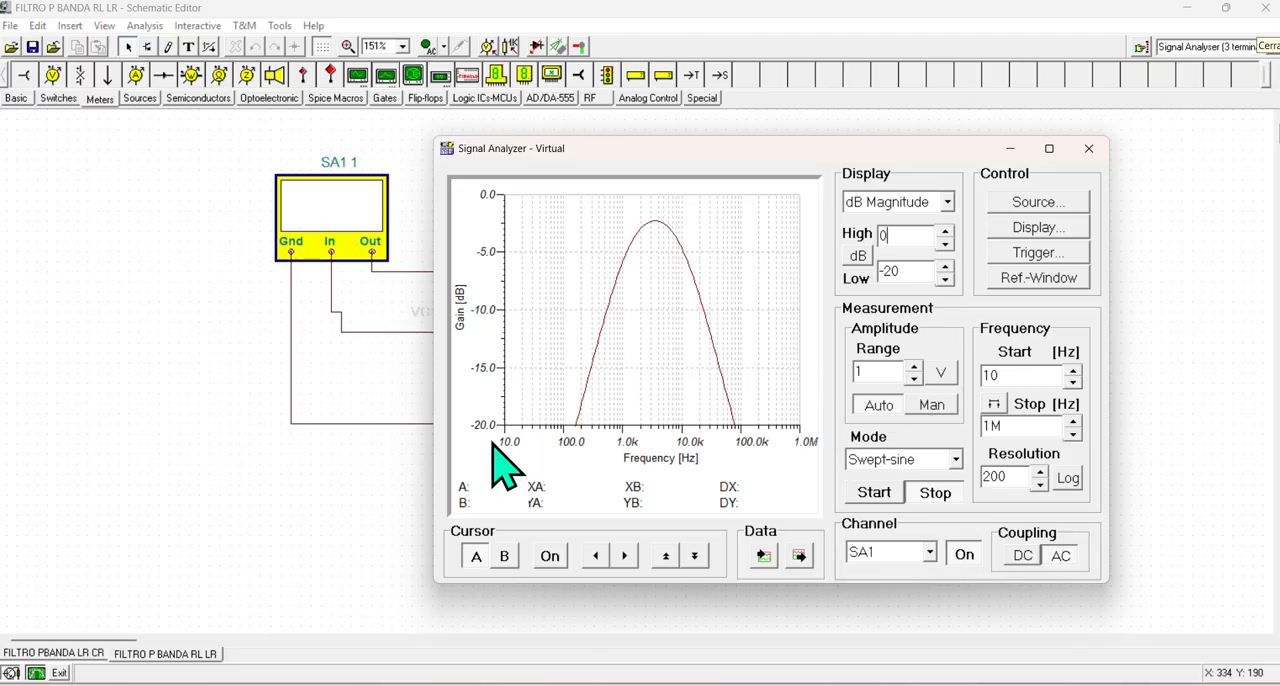
{"action": "left_click", "coordinate": [945, 280]}
{"action": "left_click", "coordinate": [945, 280]}
{"action": "left_click", "coordinate": [945, 280]}
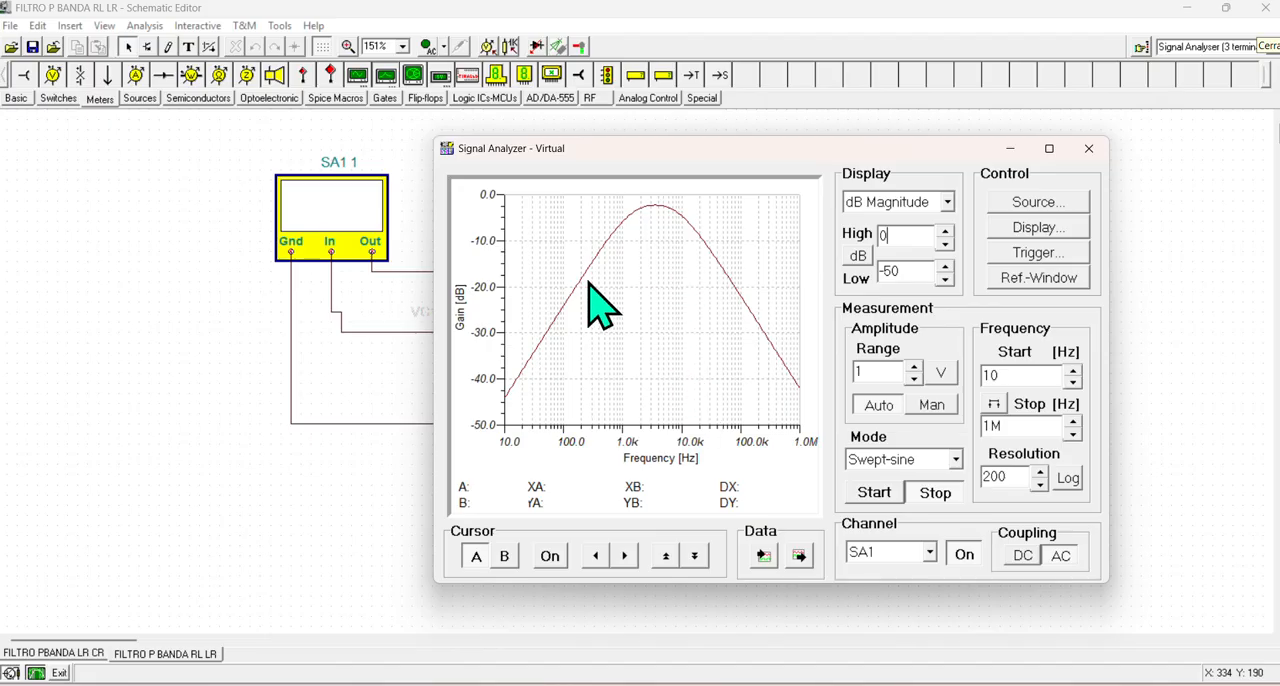
Step: Export the gain curve to a maximized curve window and place cursor b on its peak, at about 3.75 kHz
{"action": "left_click", "coordinate": [799, 557]}
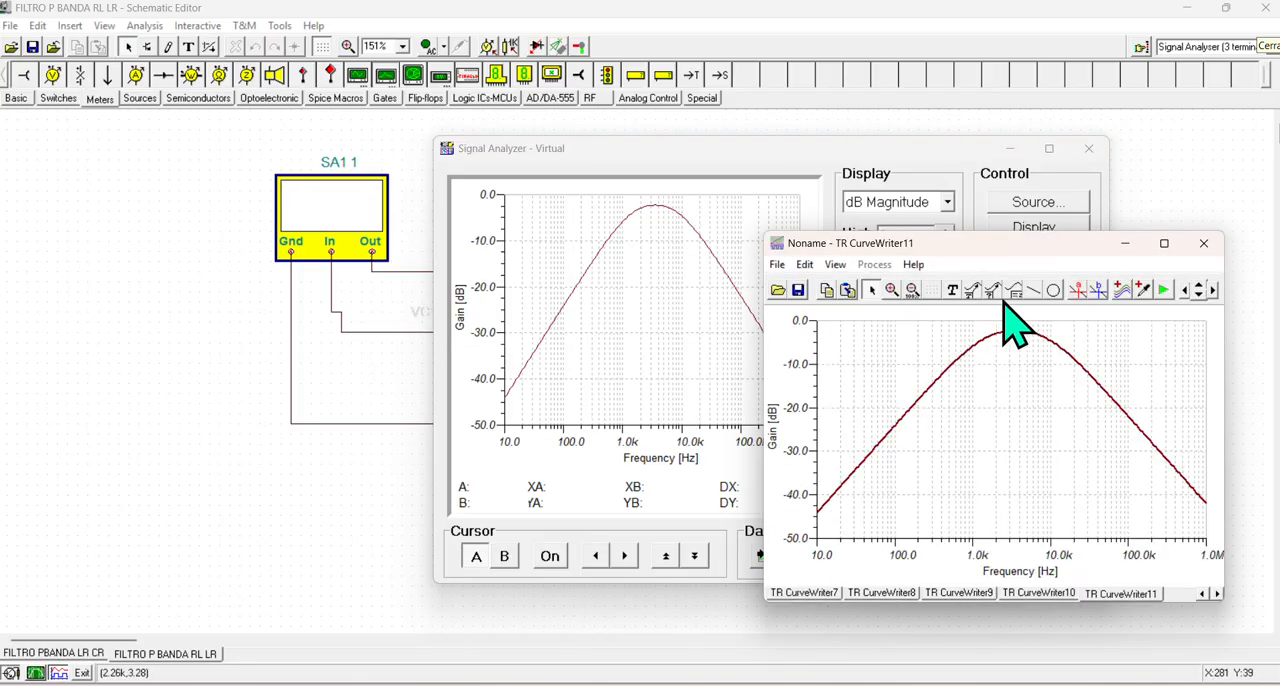
{"action": "left_click_drag", "start_coordinate": [998, 246], "coordinate": [652, 158]}
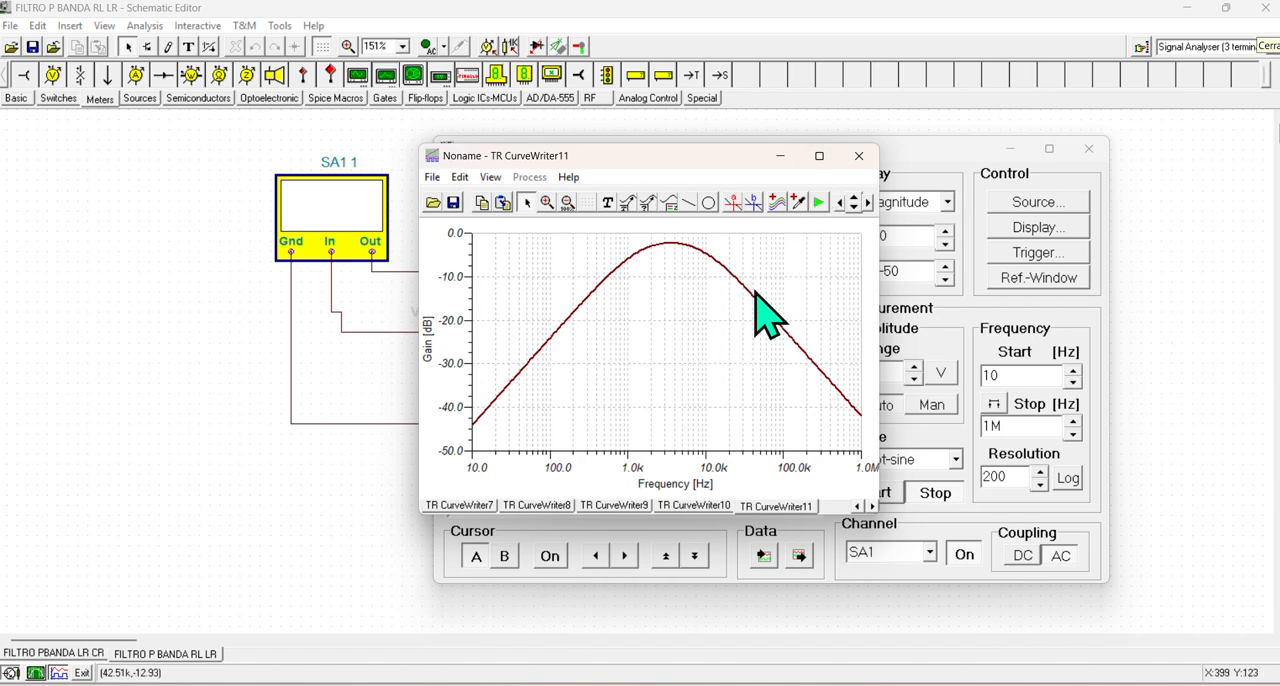
{"action": "left_click", "coordinate": [818, 158]}
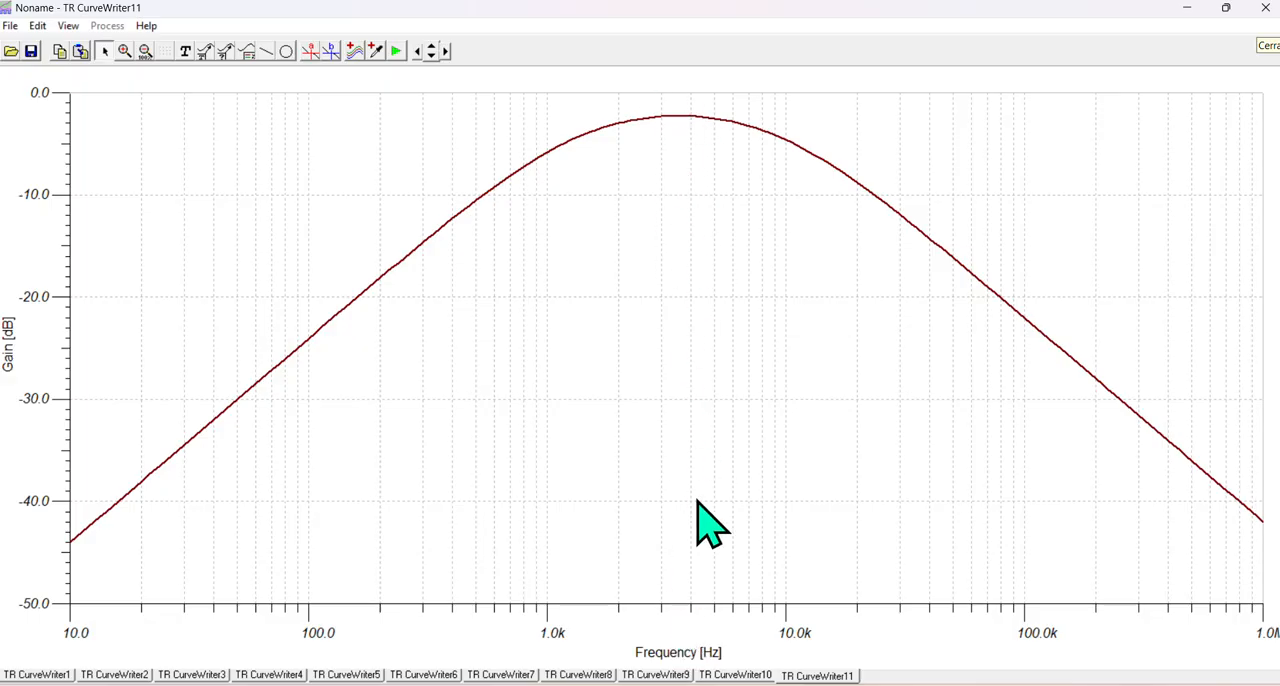
{"action": "left_click", "coordinate": [330, 52]}
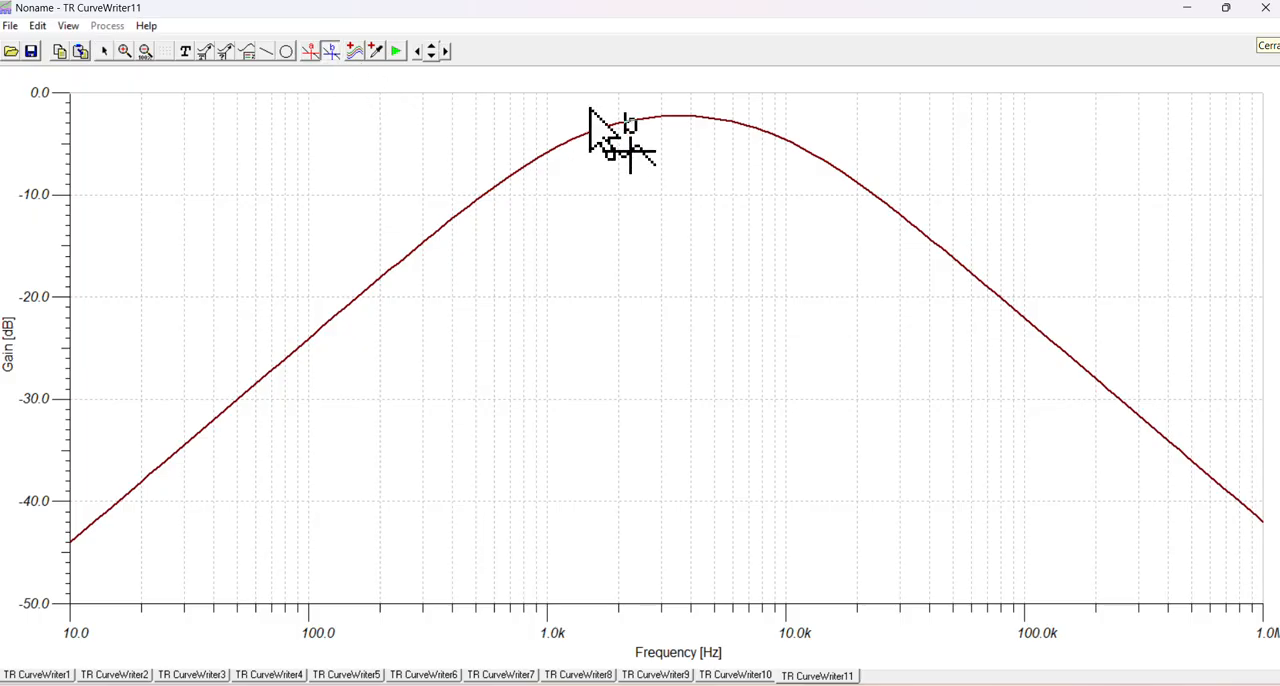
{"action": "left_click", "coordinate": [722, 160]}
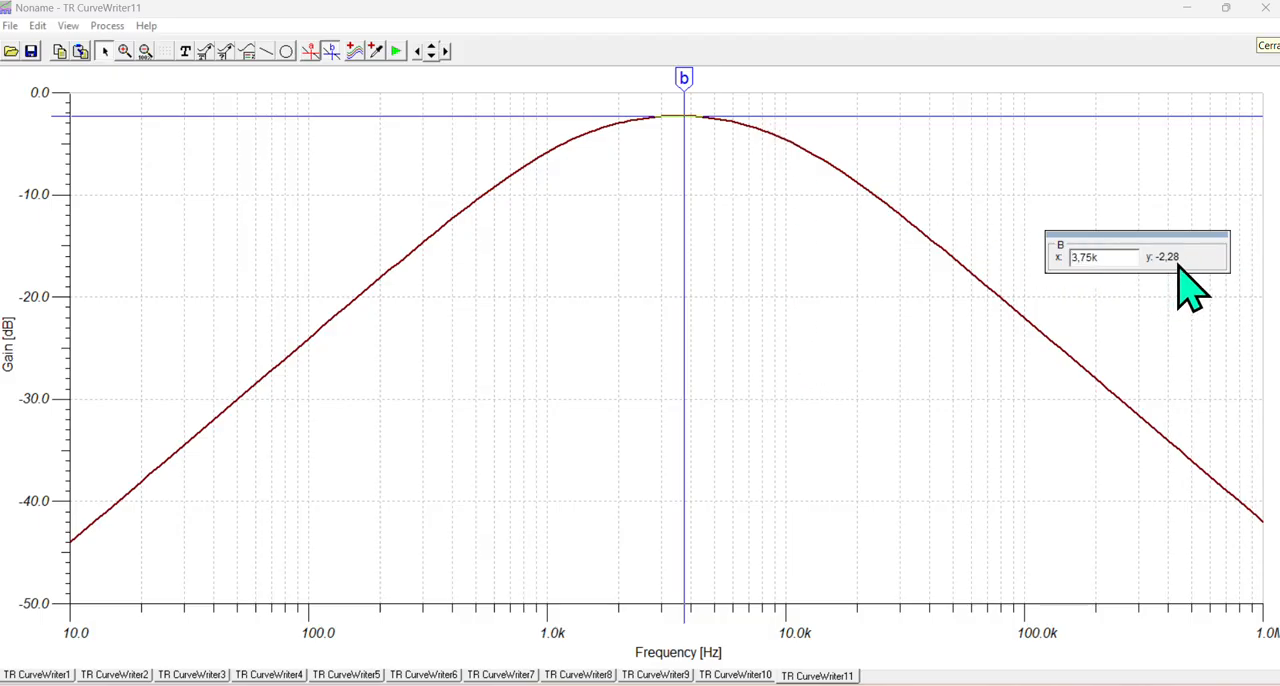
Step: Move cursor b to about 3.54 kHz at the gain peak and place cursor a at the upper -3 dB cutoff, about 11.39 kHz
{"action": "mouse_move", "coordinate": [685, 77]}
{"action": "left_mouse_down"}
{"action": "mouse_move", "coordinate": [713, 80]}
{"action": "mouse_move", "coordinate": [678, 78]}
{"action": "left_mouse_up"}
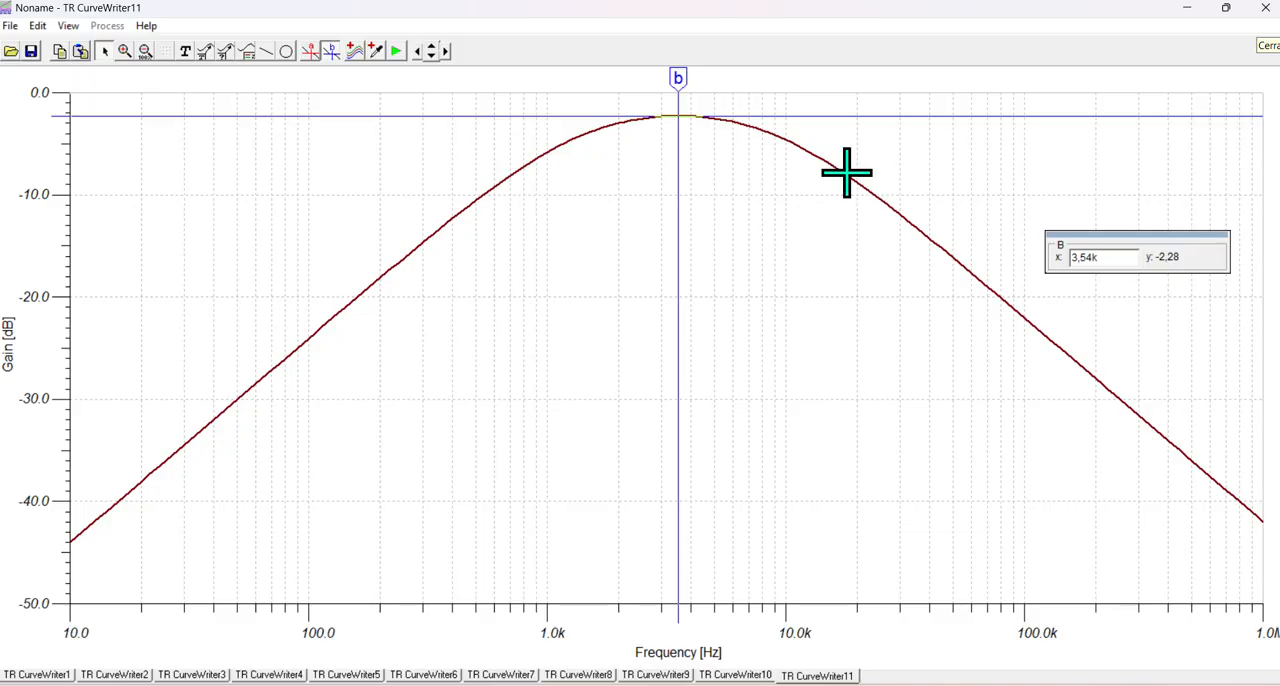
{"action": "left_click", "coordinate": [310, 52]}
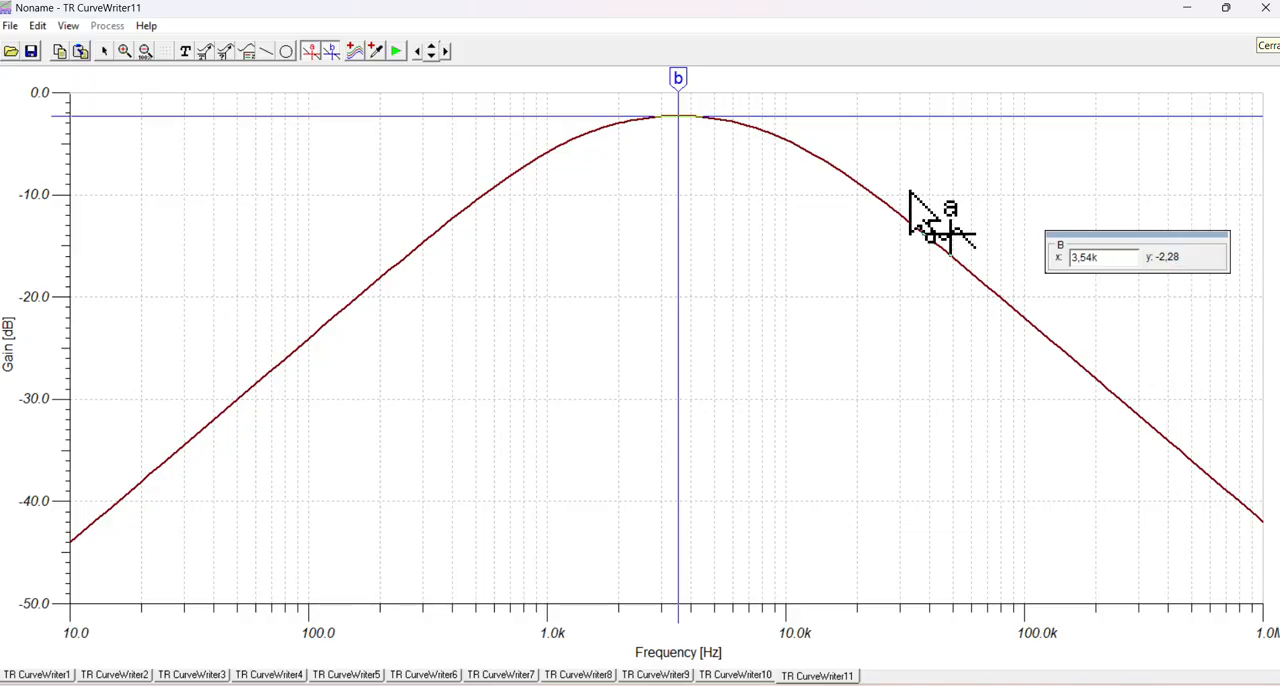
{"action": "left_click", "coordinate": [851, 180]}
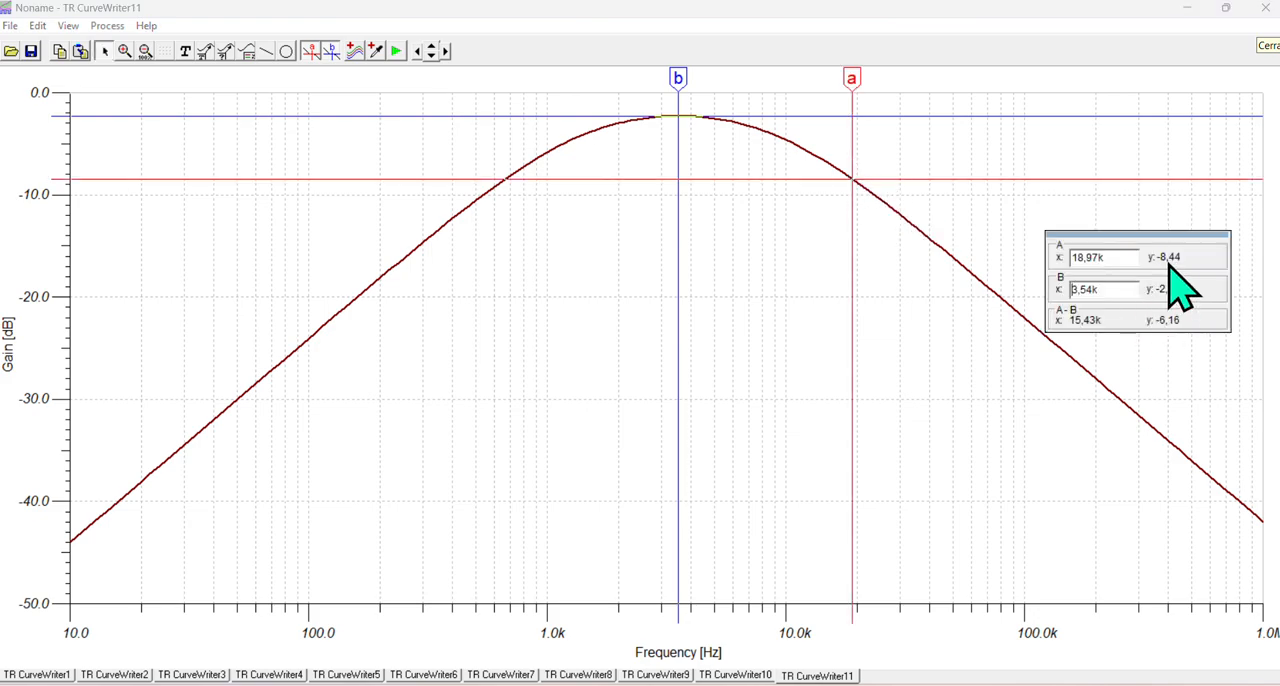
{"action": "left_click_drag", "start_coordinate": [851, 80], "coordinate": [799, 96]}
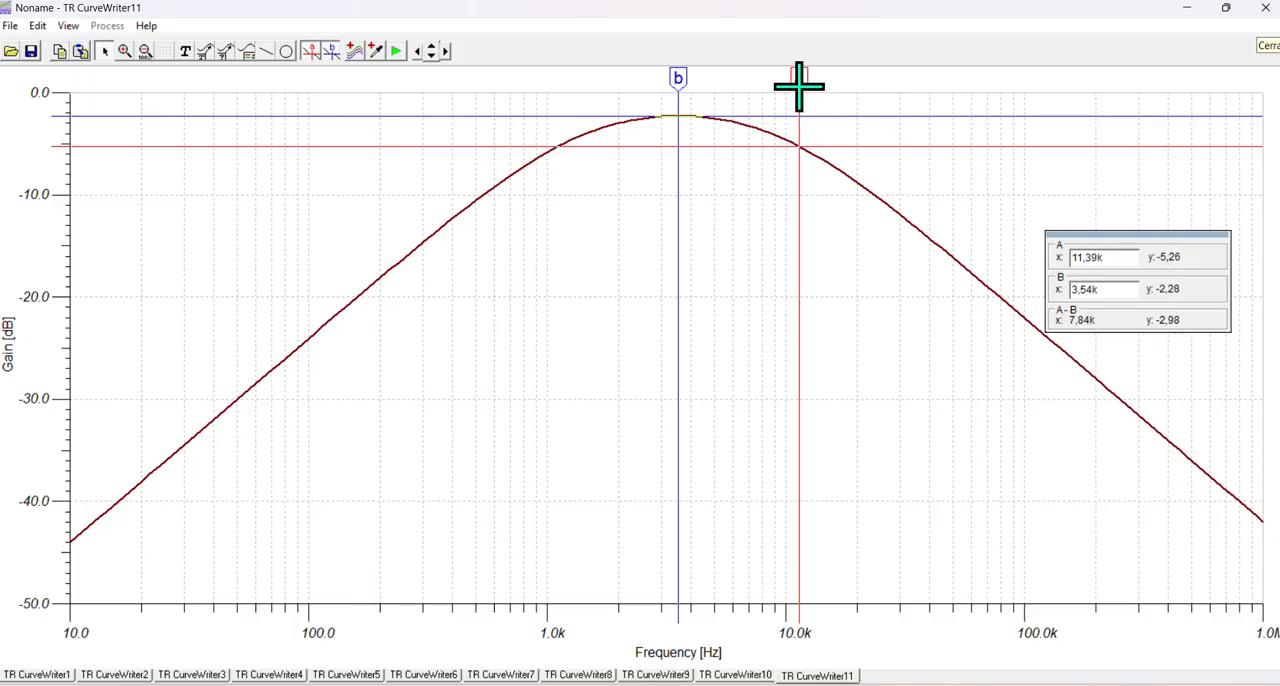
{"action": "left_click_drag", "start_coordinate": [799, 88], "coordinate": [799, 88]}
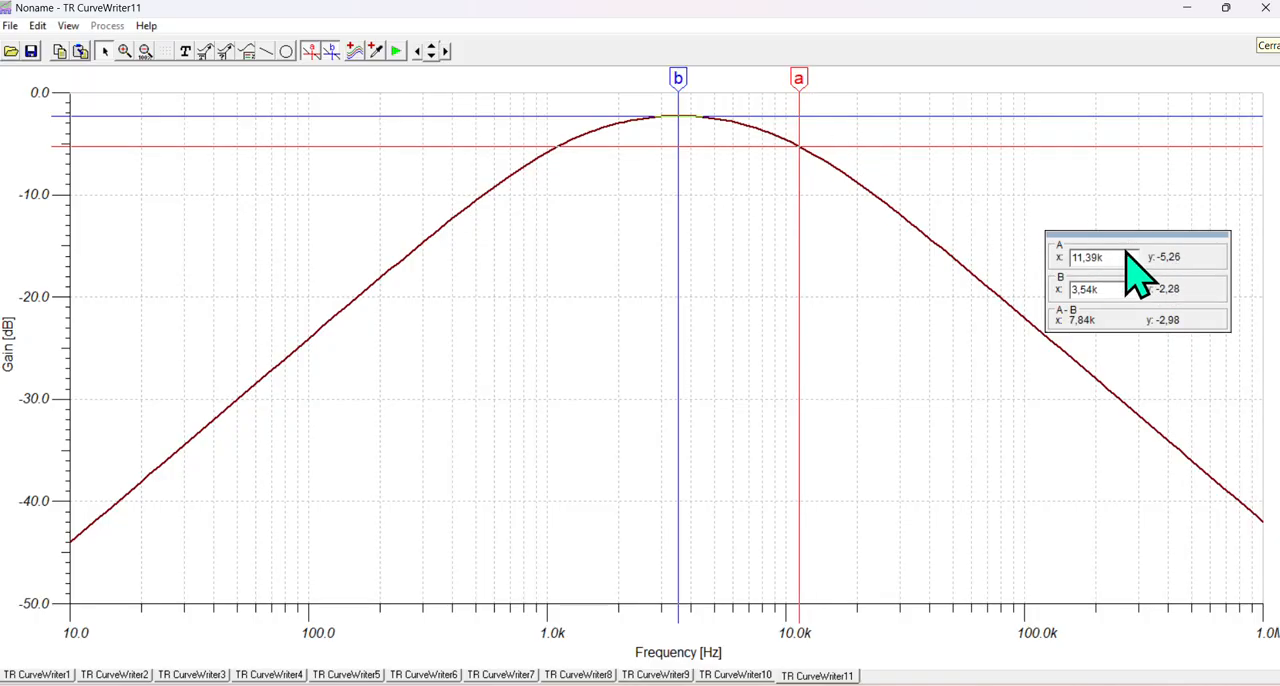
Step: Move cursor b to the lower -3 dB cutoff, about 1.11 kHz, reposition the cursor readout over the plot, and close the gain curve window
{"action": "mouse_move", "coordinate": [678, 80]}
{"action": "left_mouse_down"}
{"action": "mouse_move", "coordinate": [547, 103]}
{"action": "mouse_move", "coordinate": [558, 104]}
{"action": "left_mouse_up"}
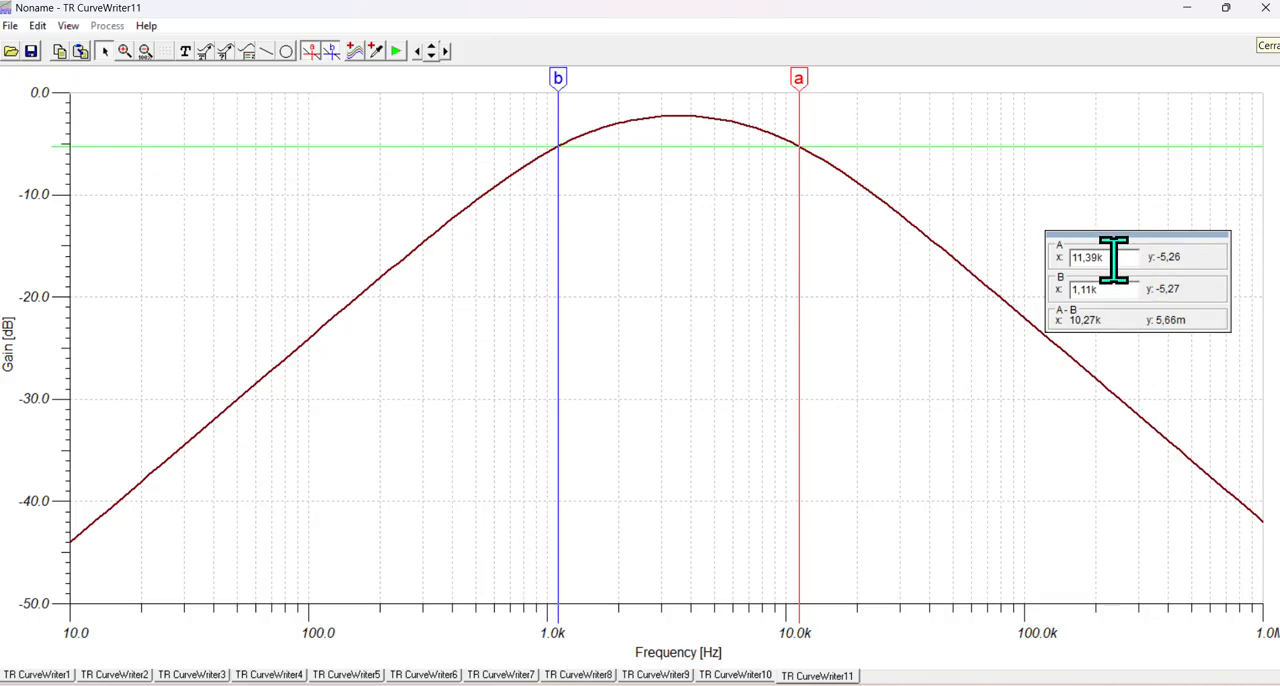
{"action": "left_click_drag", "start_coordinate": [1114, 238], "coordinate": [664, 251]}
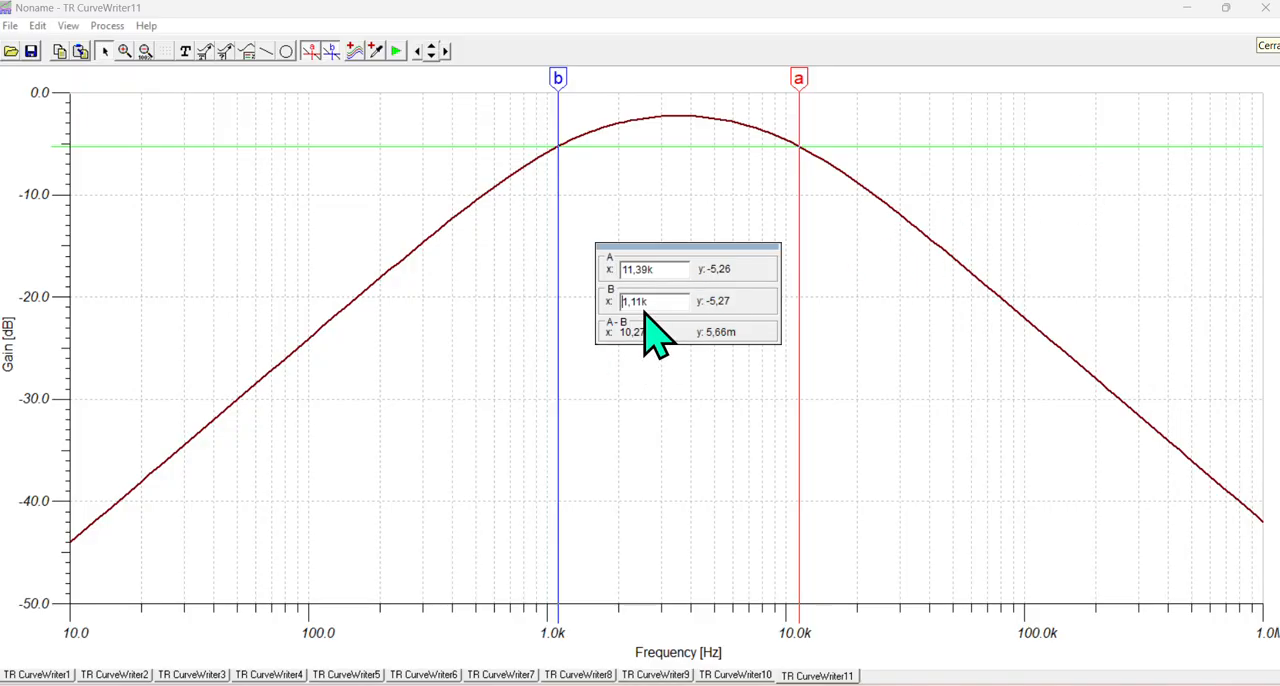
{"action": "left_click", "coordinate": [1265, 10]}
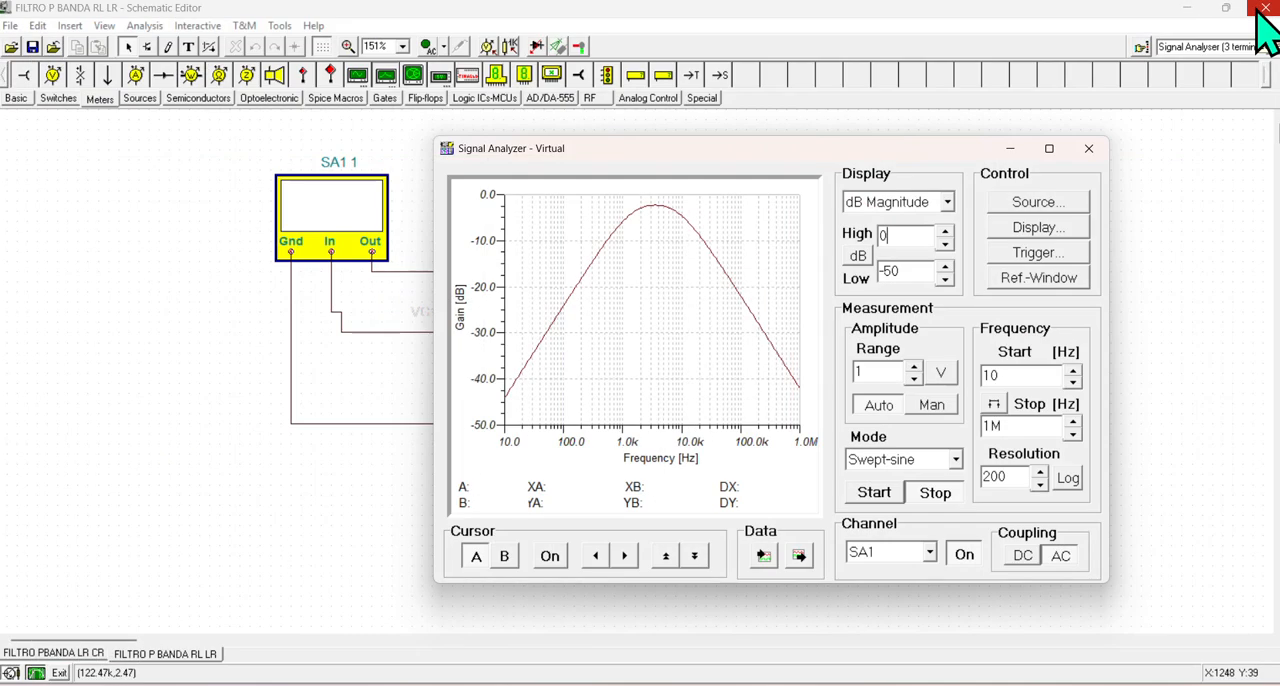
Step: Switch the signal analyzer's display to Phase and export the phase curve to a maximized curve window
{"action": "left_click", "coordinate": [946, 203]}
{"action": "left_click", "coordinate": [905, 274]}
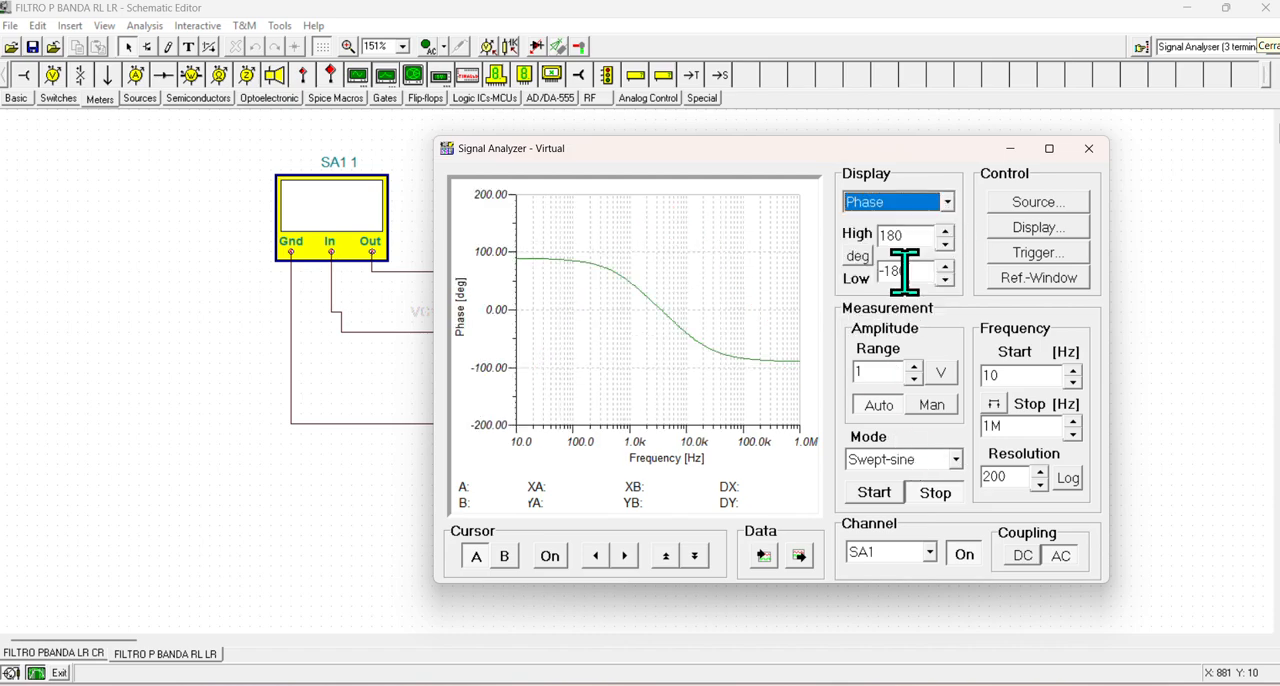
{"action": "left_click", "coordinate": [799, 556]}
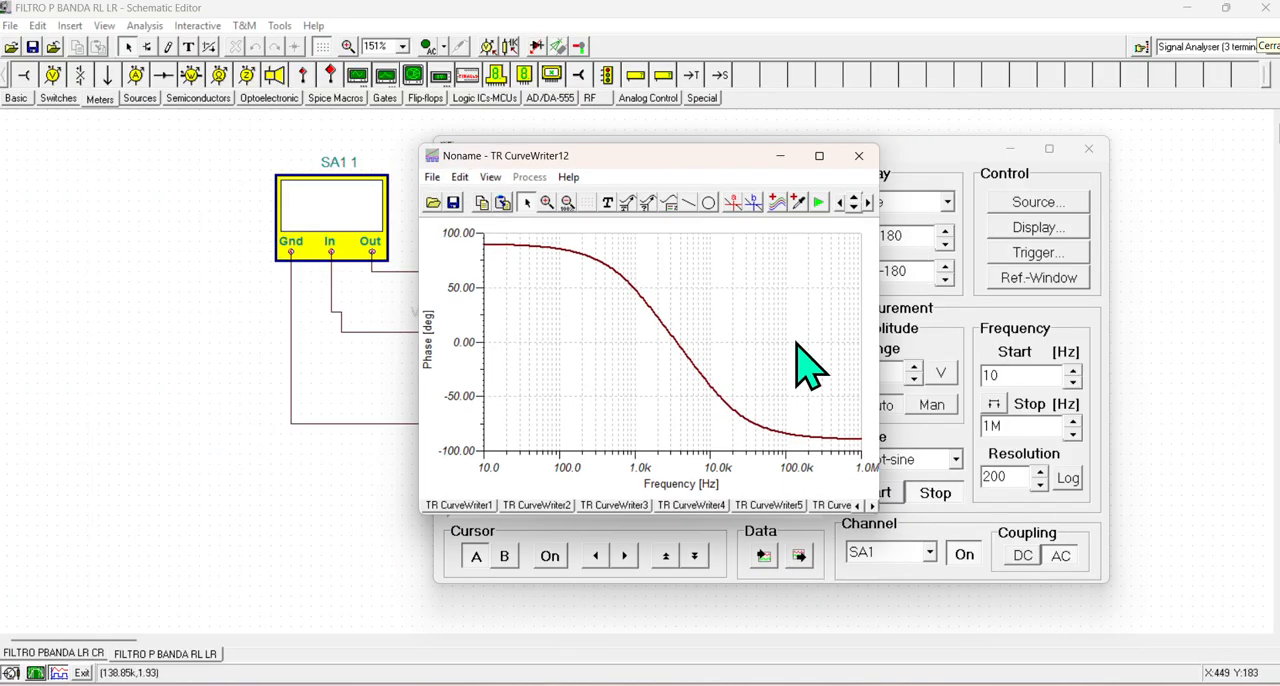
{"action": "left_click", "coordinate": [819, 155]}
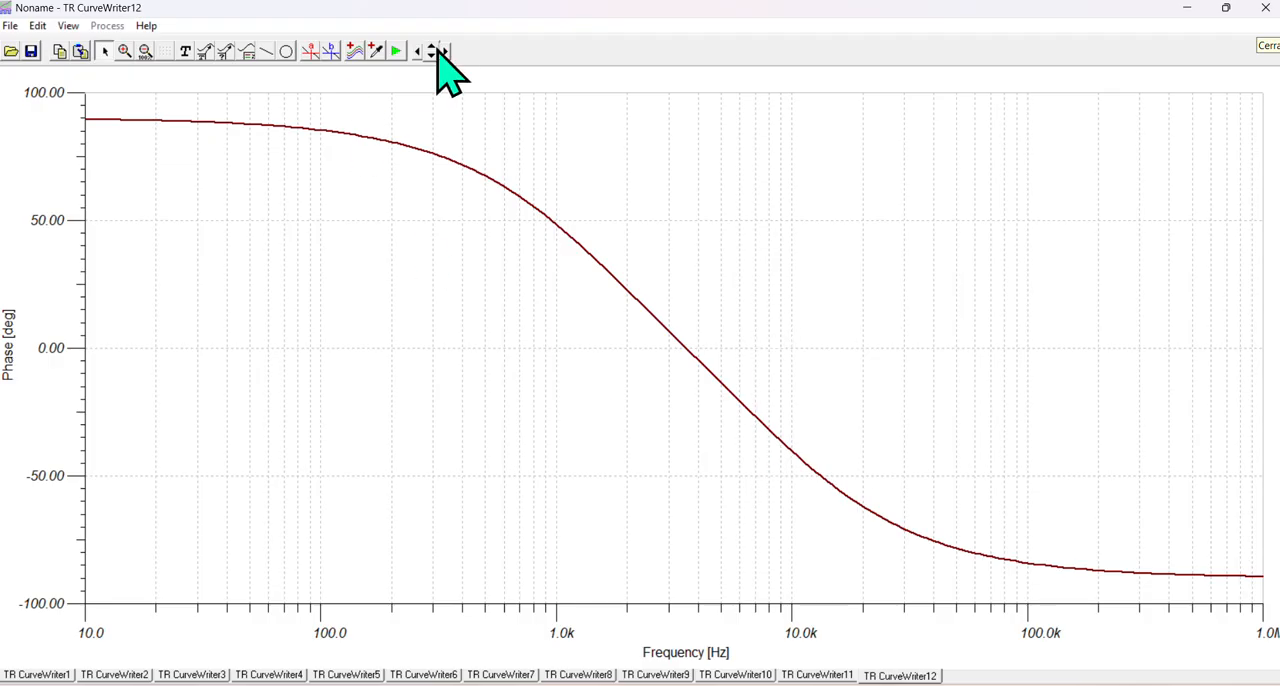
Step: Measure the phase with cursor a near the low-frequency end, about 11.13 Hz, and near the high-frequency end, about 967.69 kHz
{"action": "left_click", "coordinate": [310, 52]}
{"action": "left_click", "coordinate": [536, 208]}
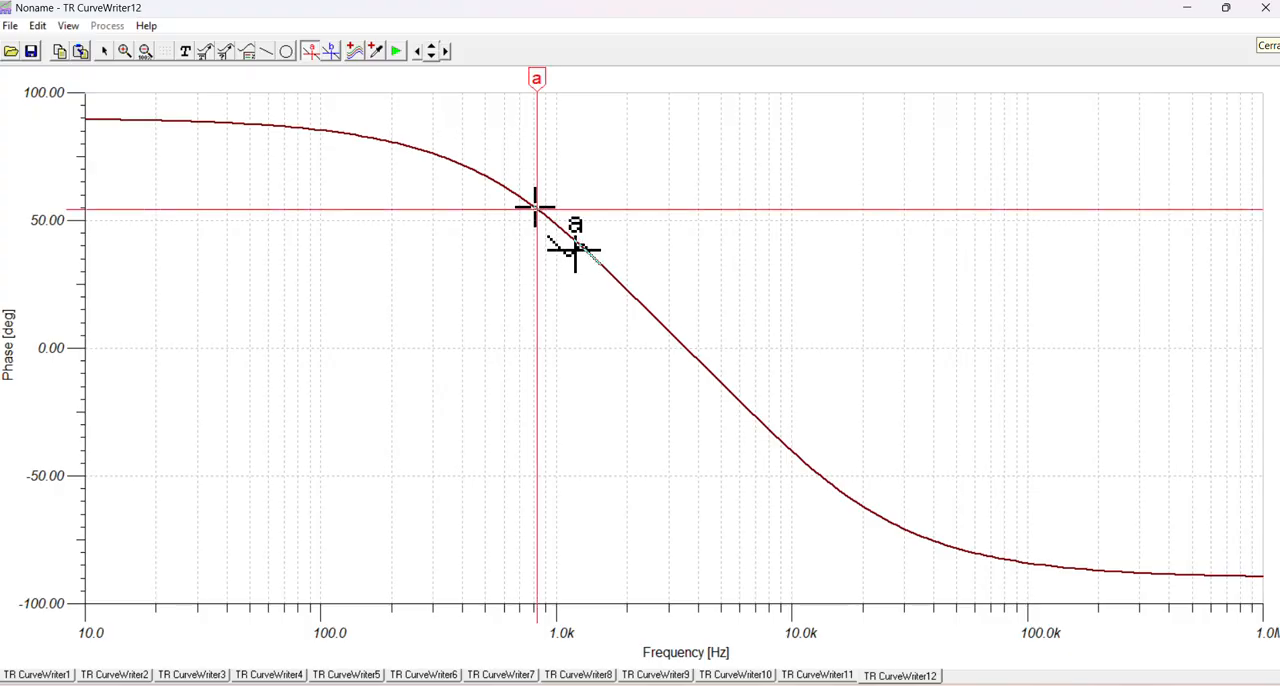
{"action": "mouse_move", "coordinate": [531, 80]}
{"action": "left_mouse_down"}
{"action": "mouse_move", "coordinate": [234, 120]}
{"action": "mouse_move", "coordinate": [96, 118]}
{"action": "left_mouse_up"}
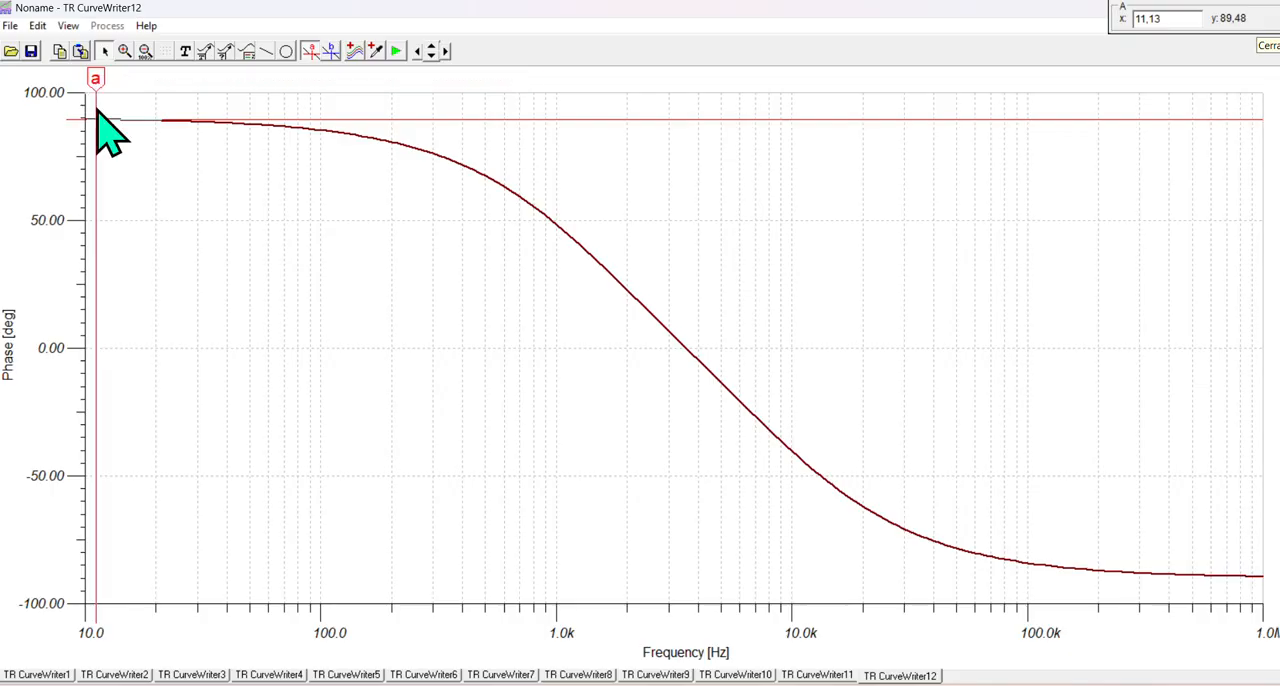
{"action": "left_click_drag", "start_coordinate": [1196, 2], "coordinate": [339, 273]}
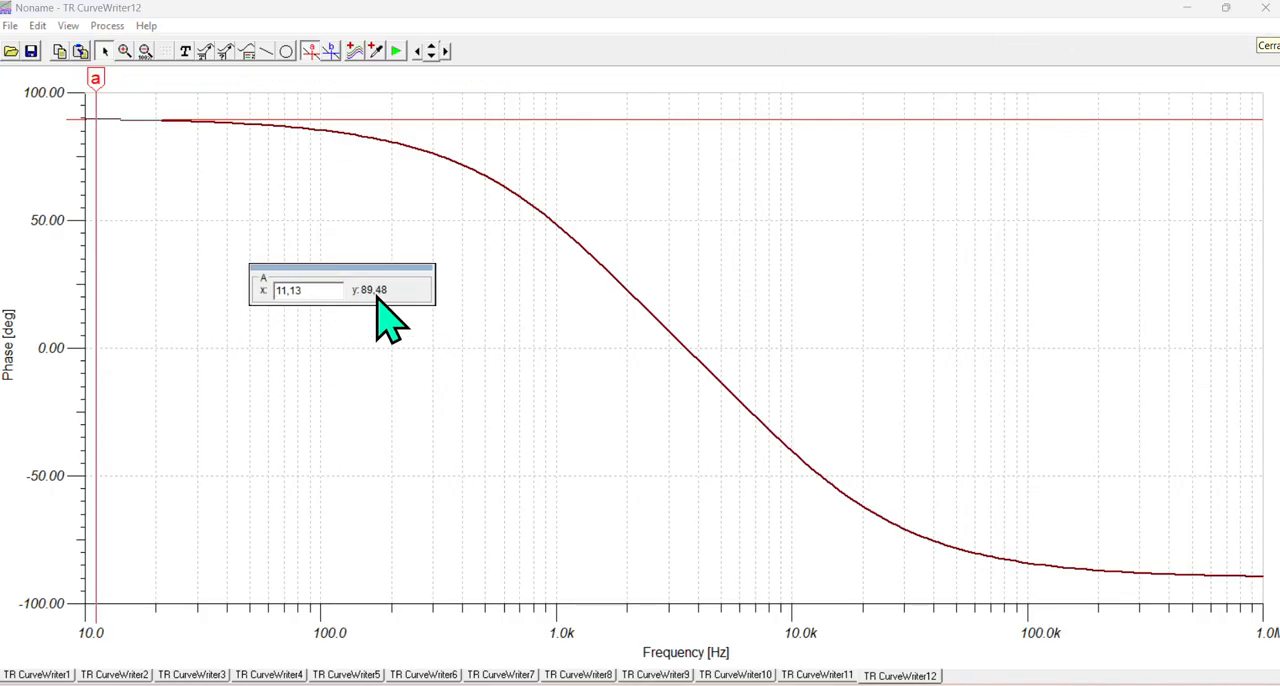
{"action": "mouse_move", "coordinate": [97, 74]}
{"action": "left_mouse_down"}
{"action": "mouse_move", "coordinate": [304, 122]}
{"action": "mouse_move", "coordinate": [940, 314]}
{"action": "mouse_move", "coordinate": [1260, 433]}
{"action": "left_mouse_up"}
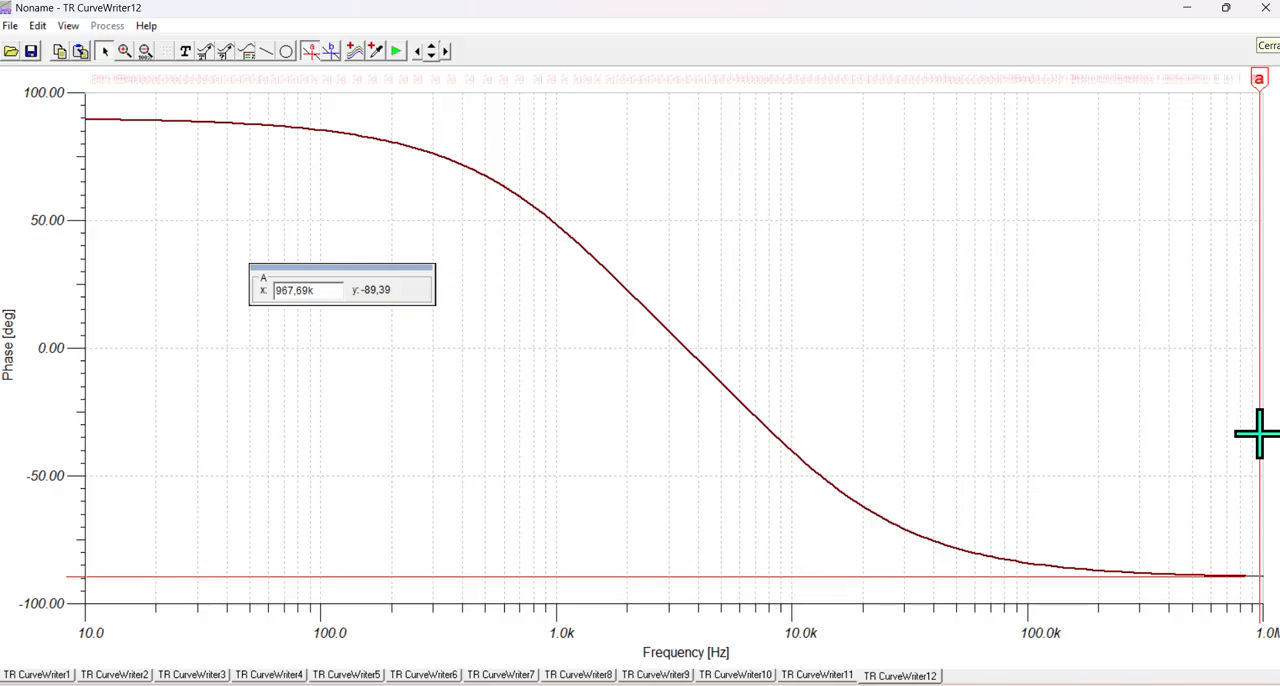
Step: Move cursor a to the phase curve's zero-degree crossing, at about 3.61 kHz
{"action": "left_click_drag", "start_coordinate": [1259, 433], "coordinate": [686, 356]}
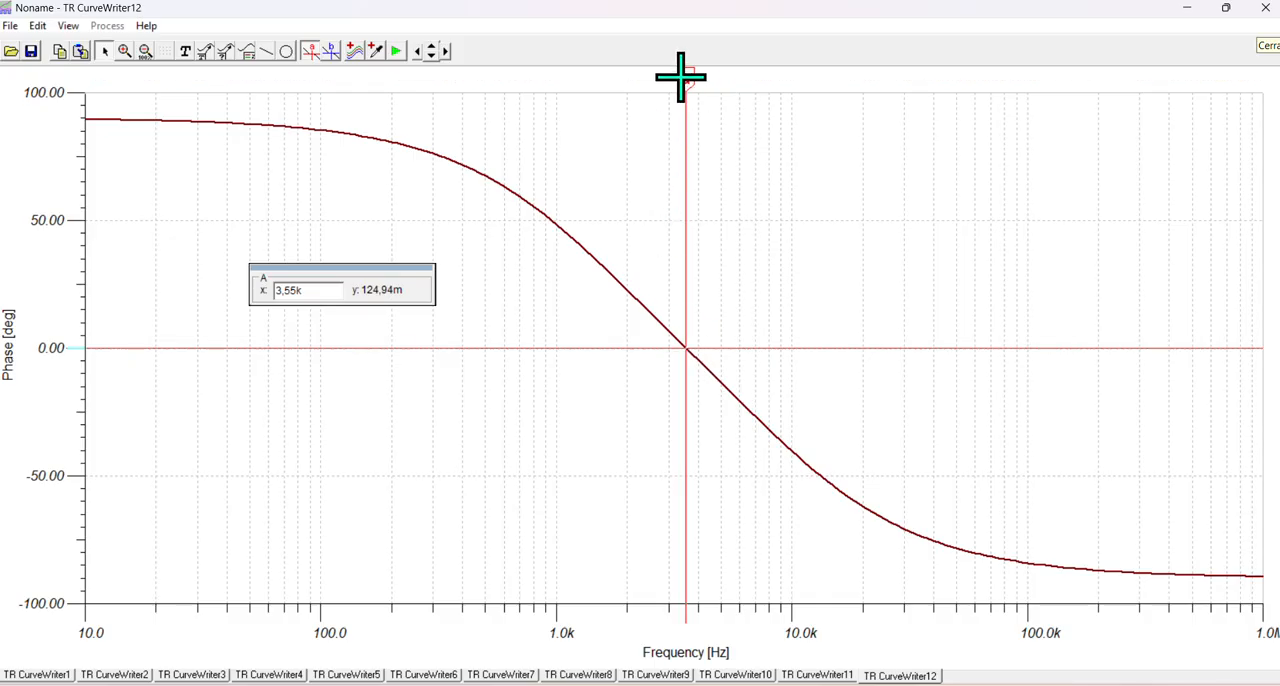
{"action": "left_click_drag", "start_coordinate": [680, 76], "coordinate": [684, 84]}
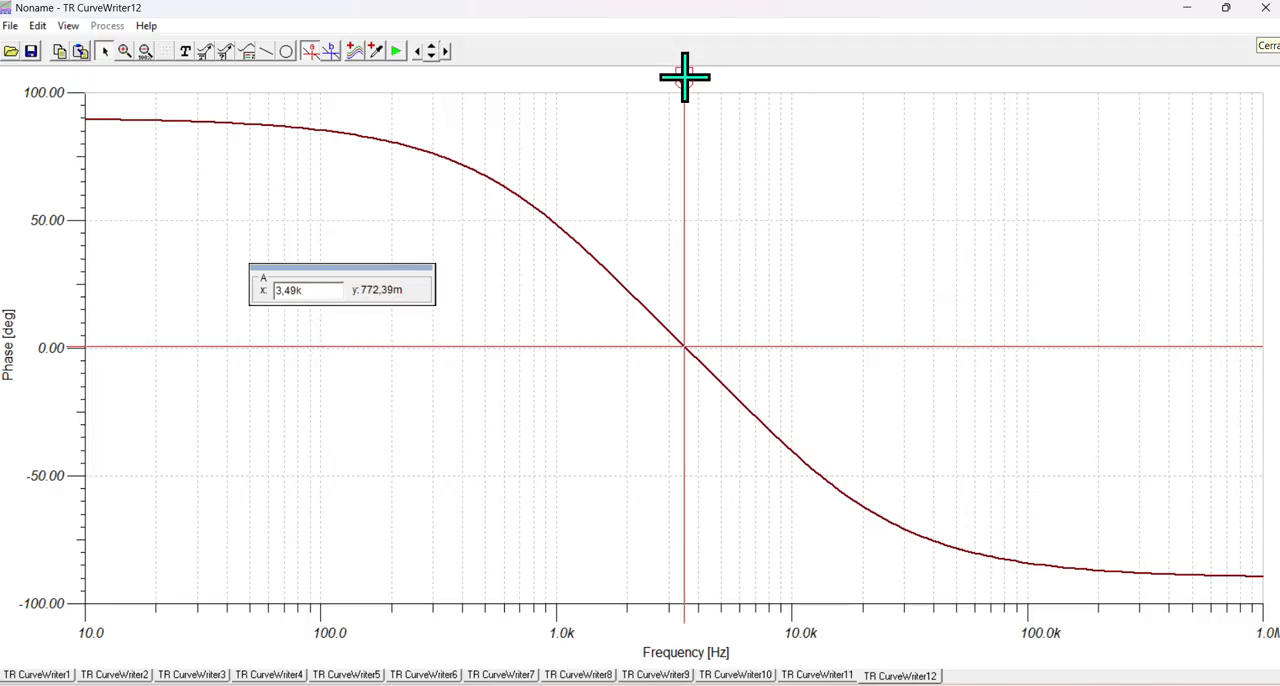
{"action": "left_click_drag", "start_coordinate": [684, 77], "coordinate": [687, 77]}
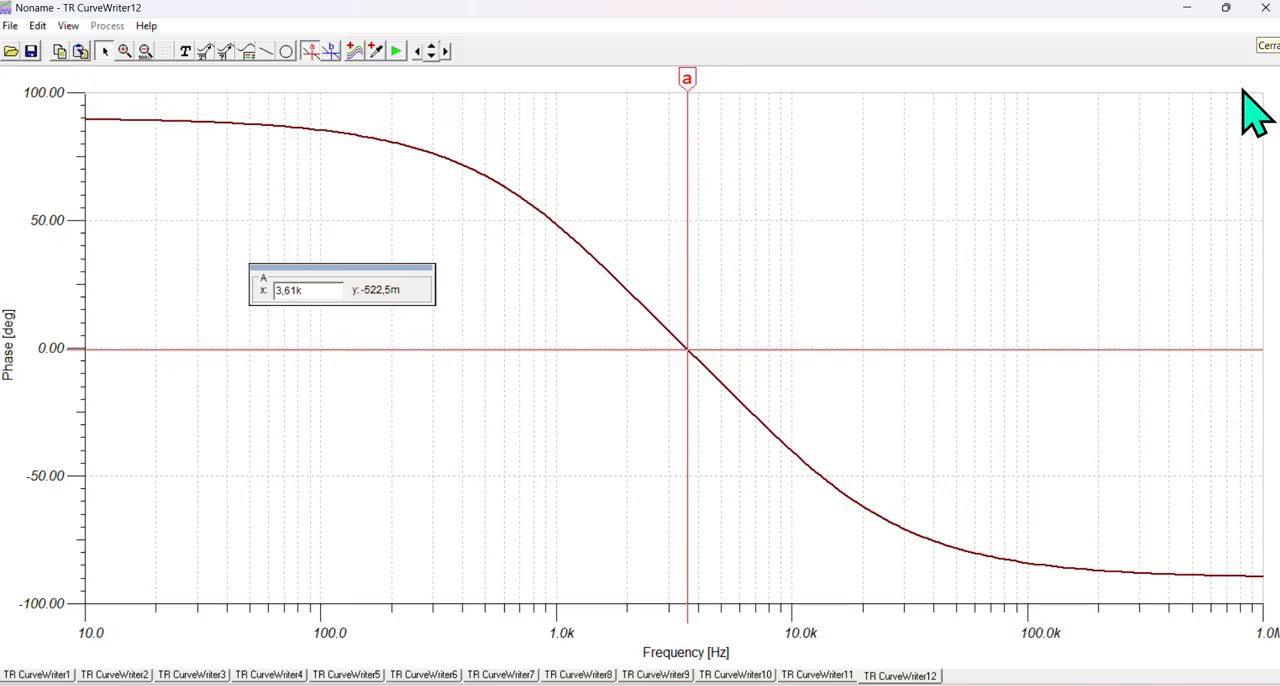
Step: Close the virtual signal analyzer and the restored phase curve window to reveal the whole filter schematic
{"action": "left_click", "coordinate": [1227, 9]}
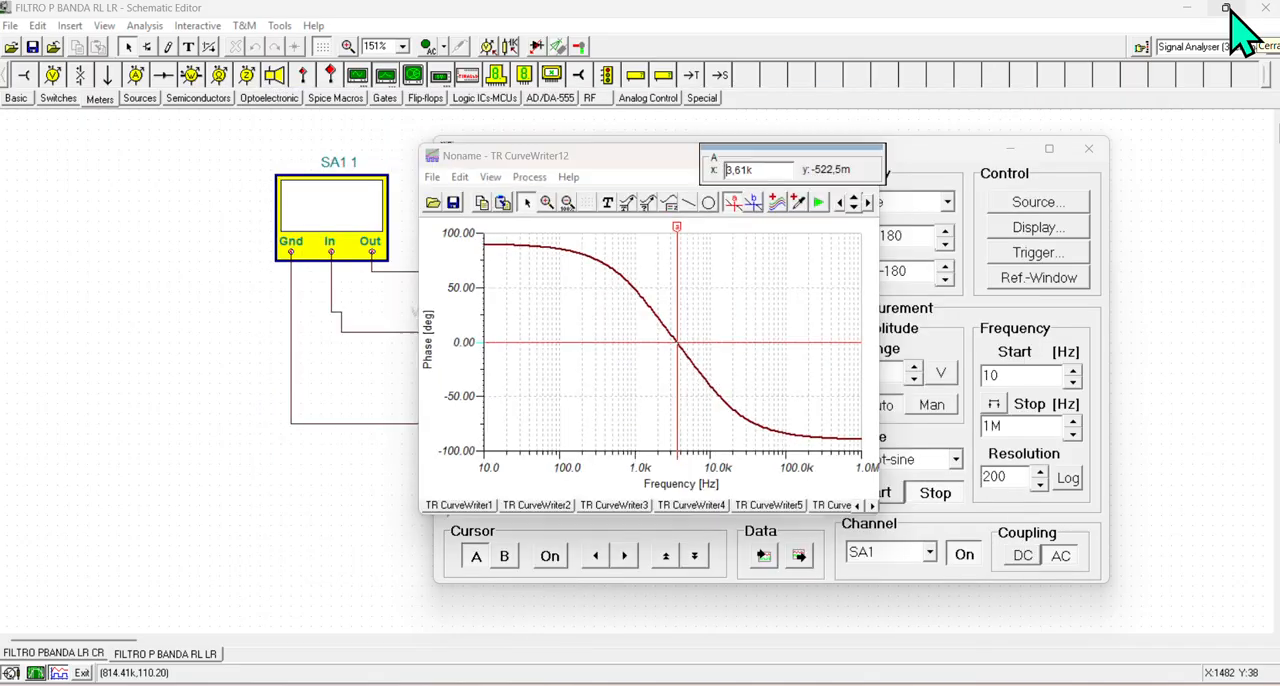
{"action": "left_click", "coordinate": [1088, 149]}
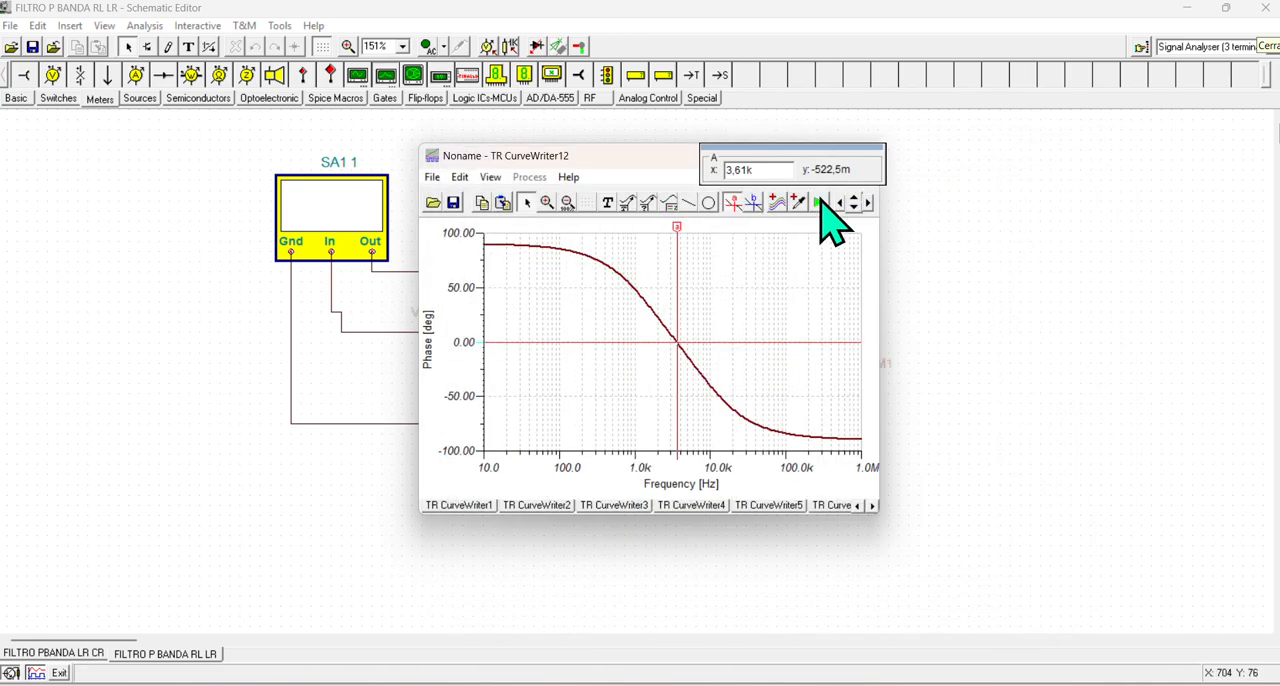
{"action": "left_click_drag", "start_coordinate": [600, 163], "coordinate": [932, 290]}
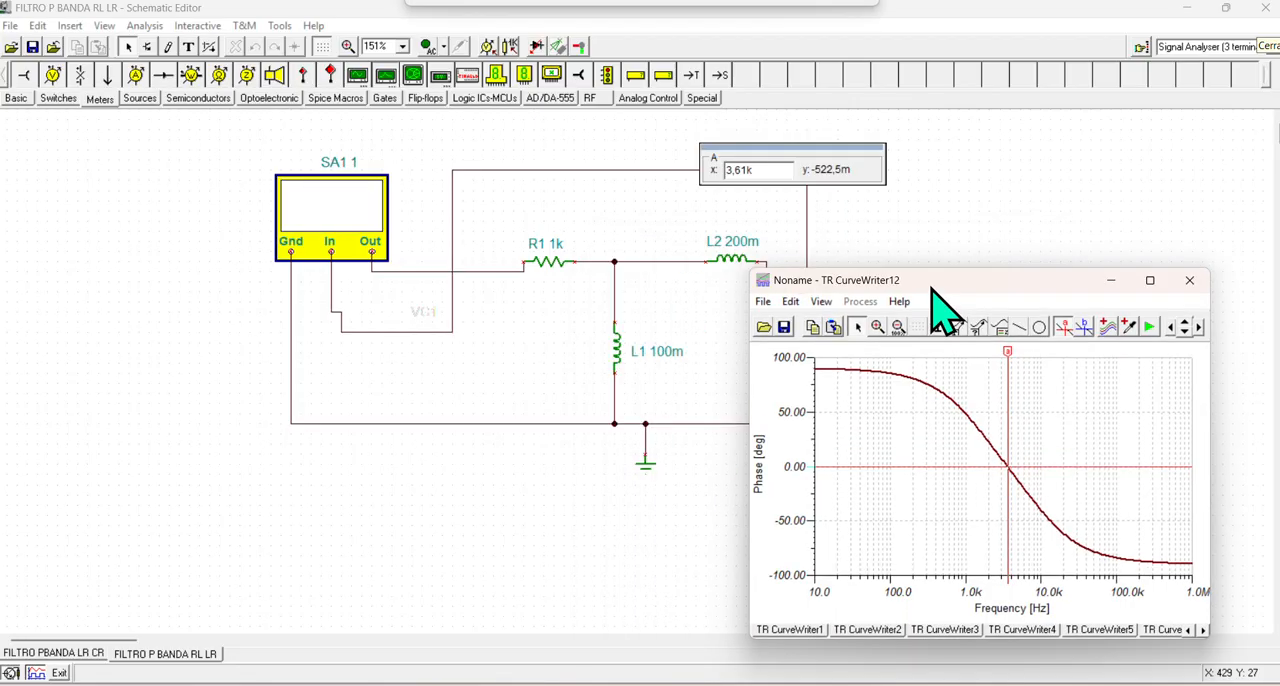
{"action": "left_click", "coordinate": [1189, 281]}
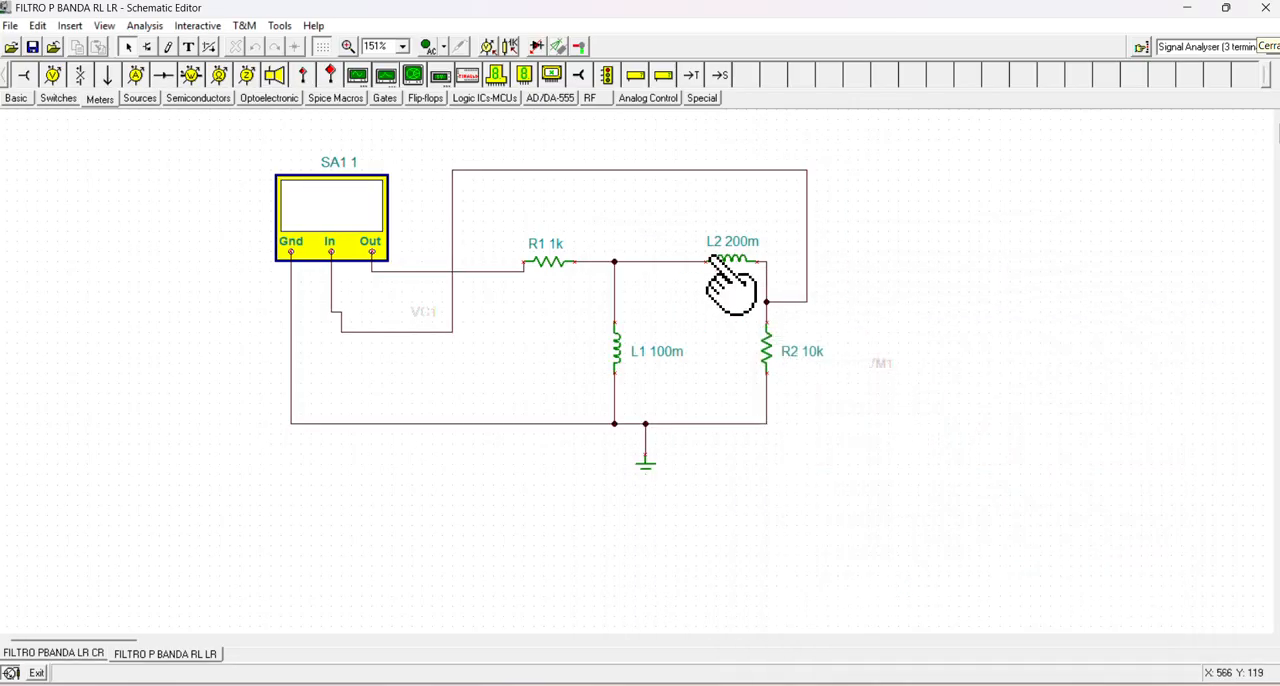
Step: Run the symbolic AC transfer analysis of the filter and move the transfer function window slightly up
{"action": "left_click", "coordinate": [144, 26]}
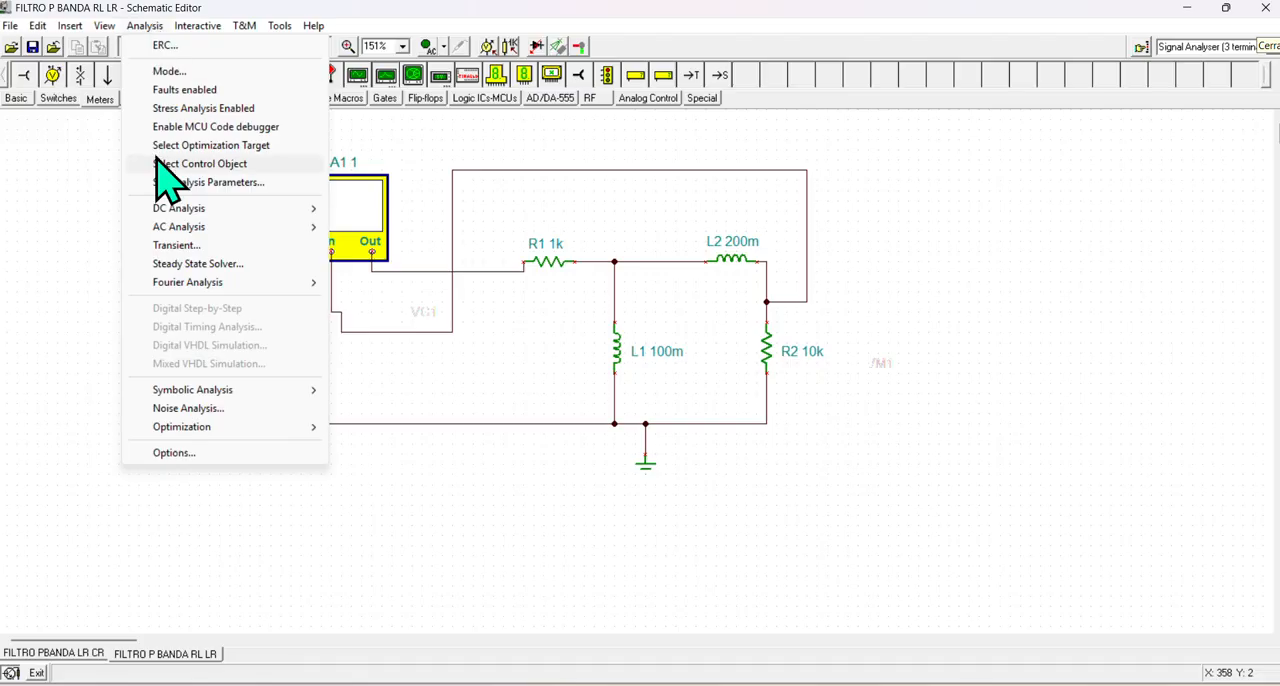
{"action": "mouse_move", "coordinate": [224, 396]}
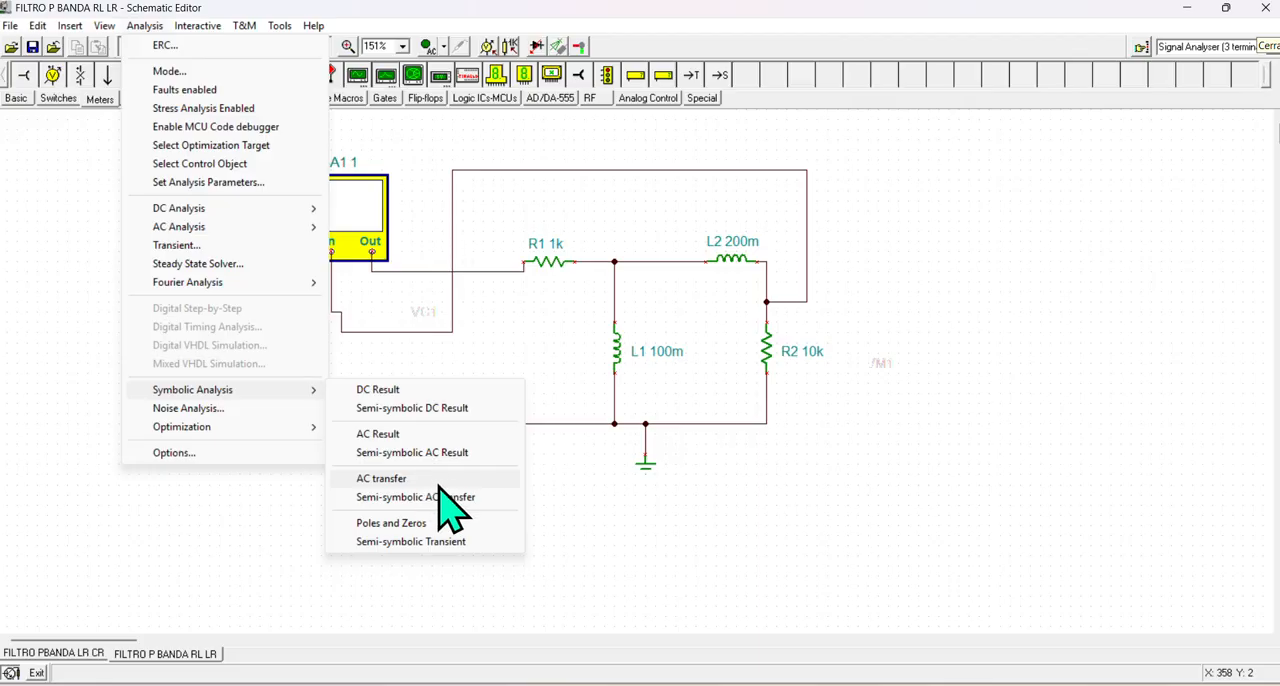
{"action": "left_click", "coordinate": [378, 479]}
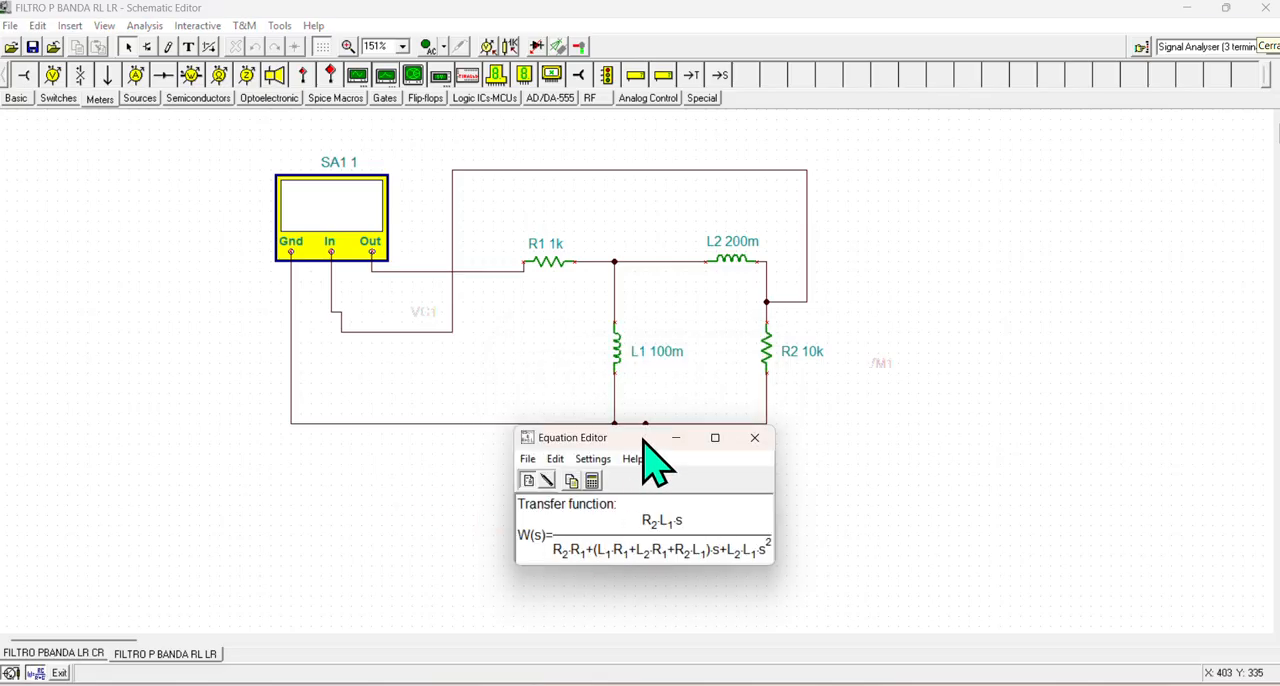
{"action": "left_click_drag", "start_coordinate": [643, 437], "coordinate": [635, 359]}
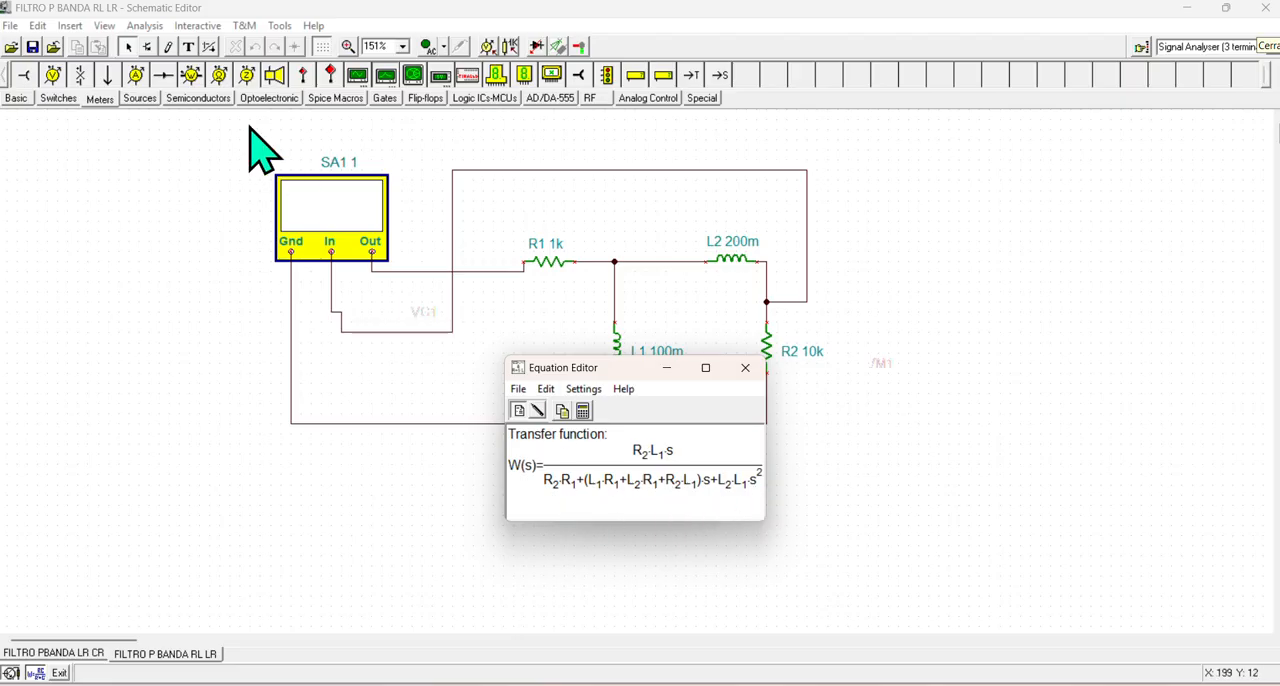
Step: Run the semi-symbolic AC transfer analysis and enlarge the equation window around the numeric transfer function
{"action": "left_click", "coordinate": [145, 25]}
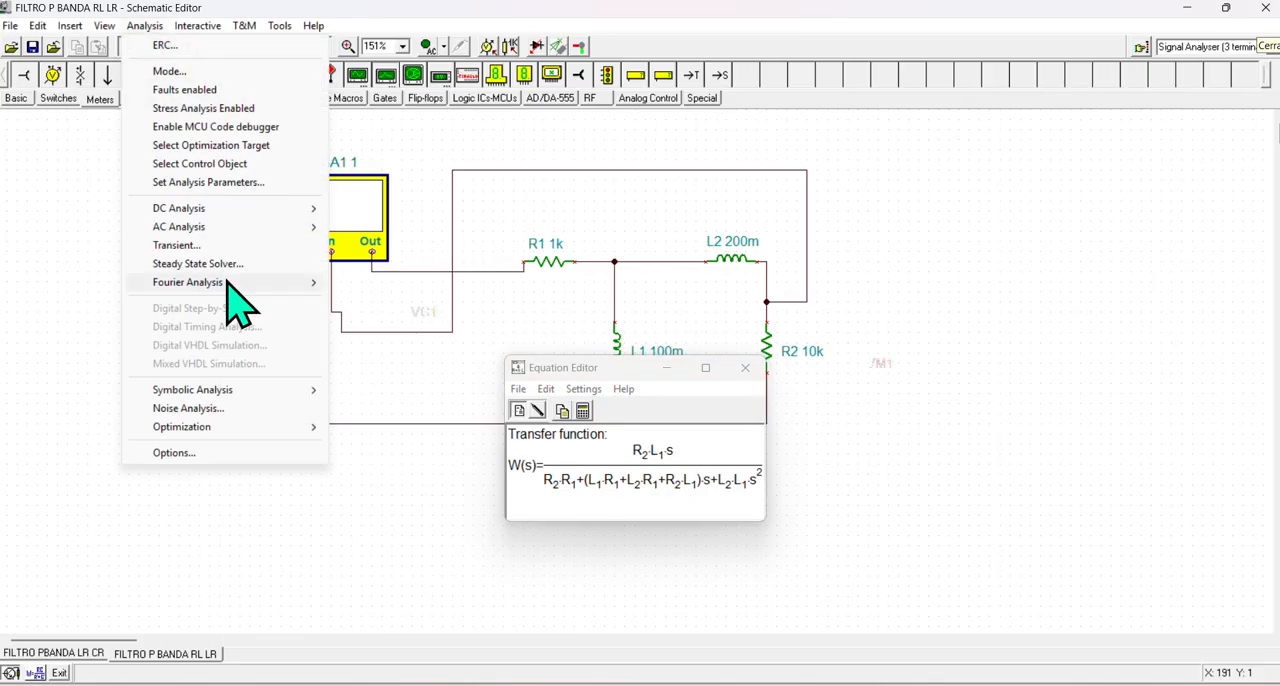
{"action": "mouse_move", "coordinate": [220, 392]}
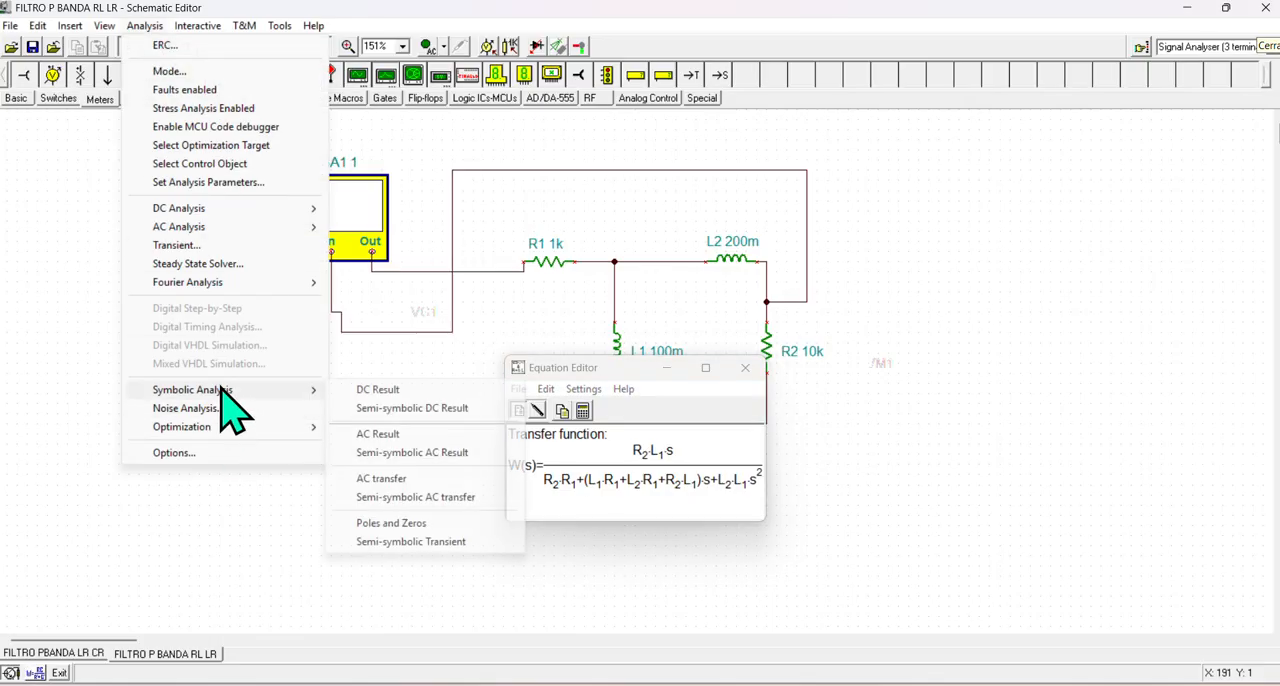
{"action": "left_click", "coordinate": [432, 500]}
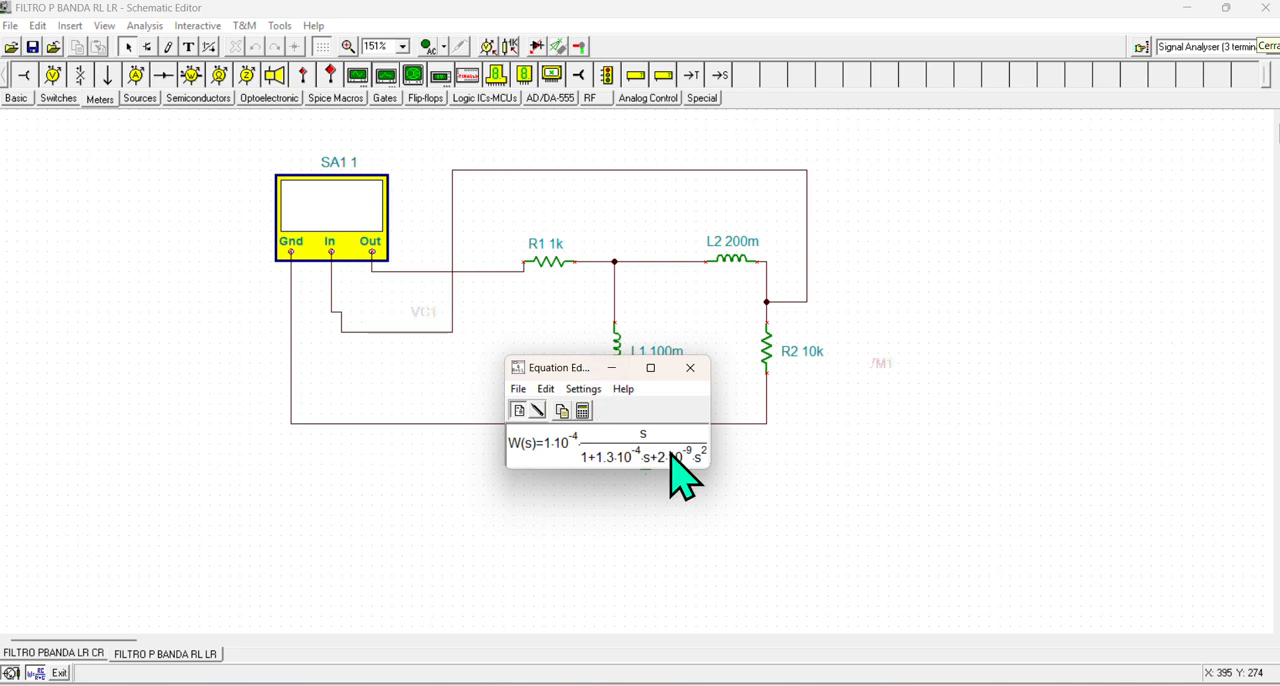
{"action": "left_click_drag", "start_coordinate": [709, 467], "coordinate": [753, 505]}
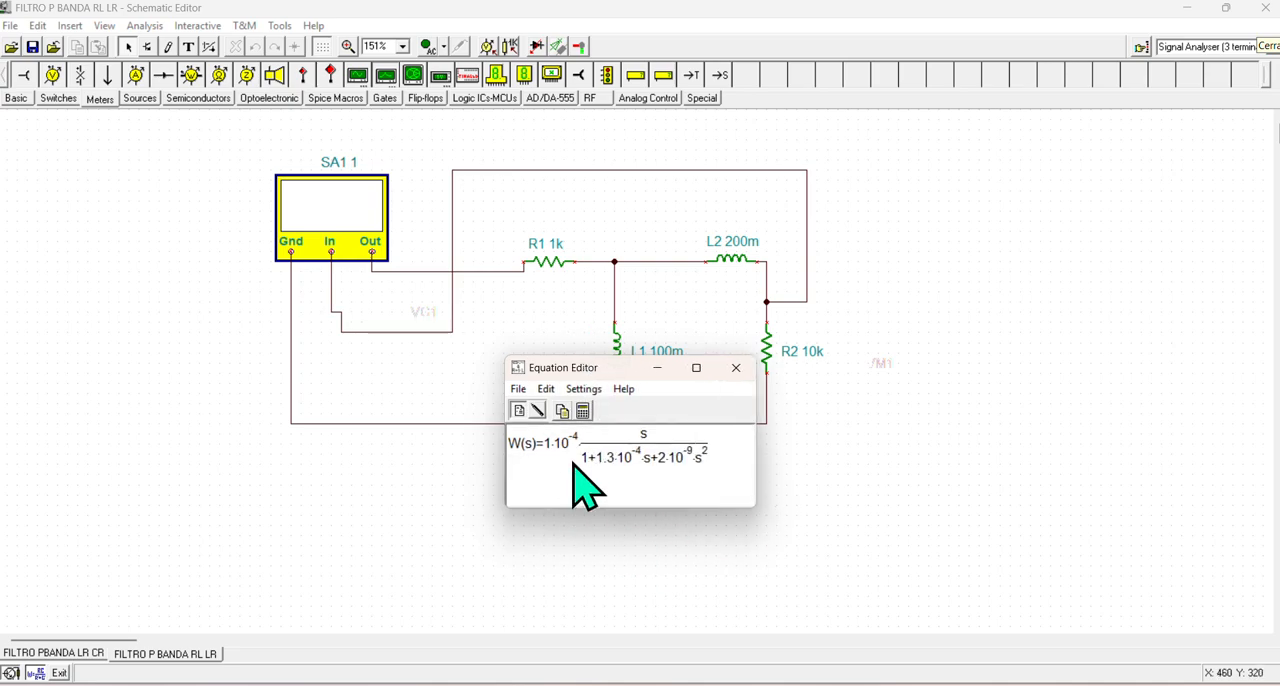